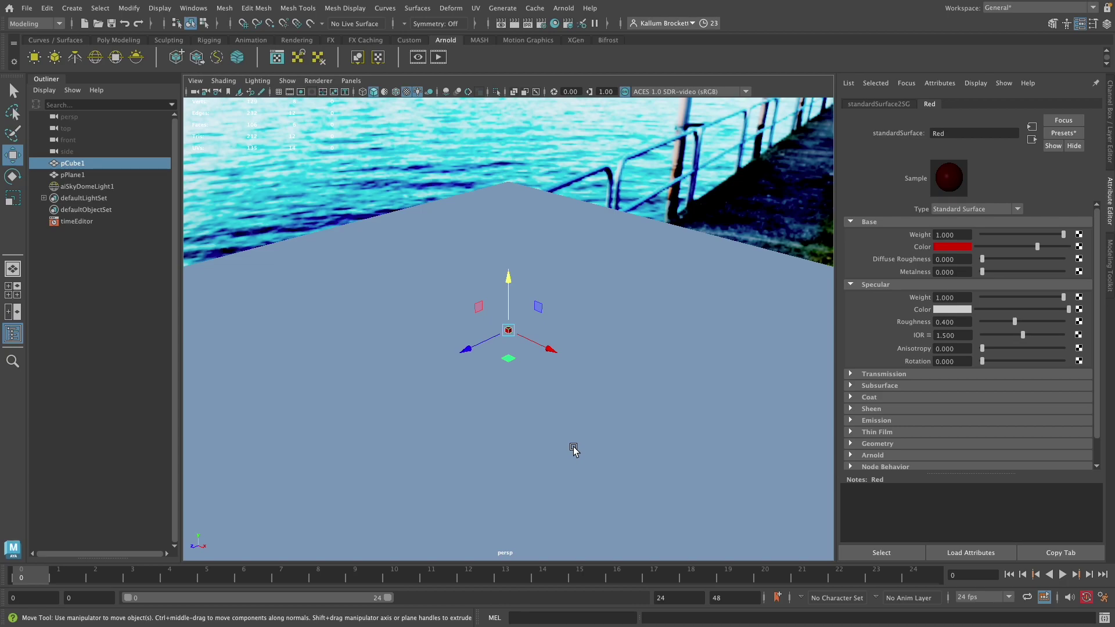
# Switch Maya to the Animation menu set and the Animation workspace layout.
pyautogui.click(57, 21)
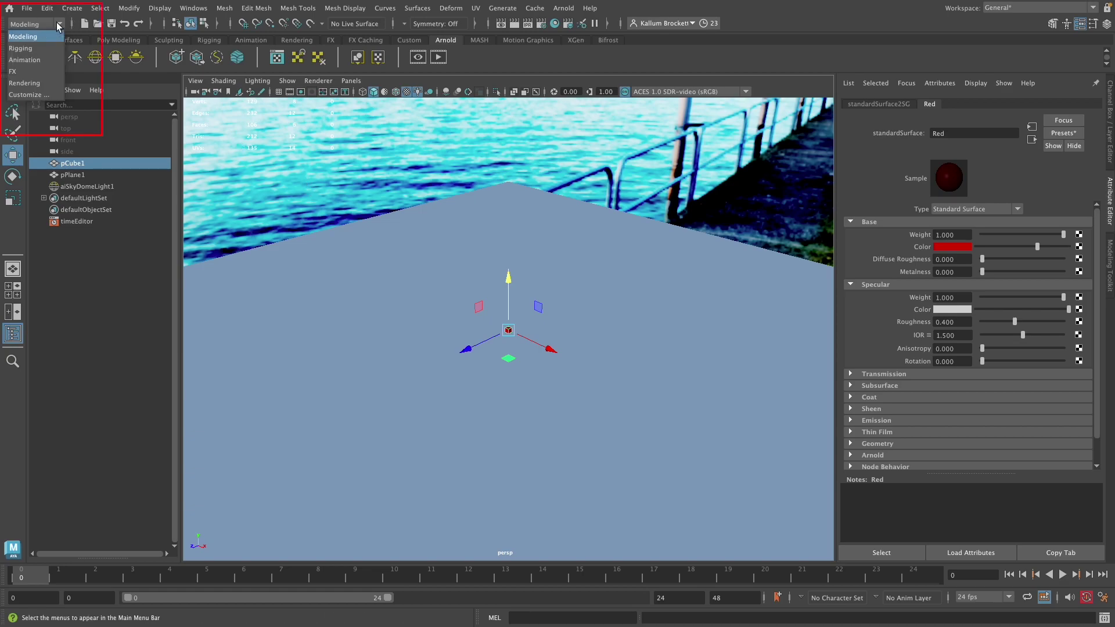
pyautogui.click(39, 61)
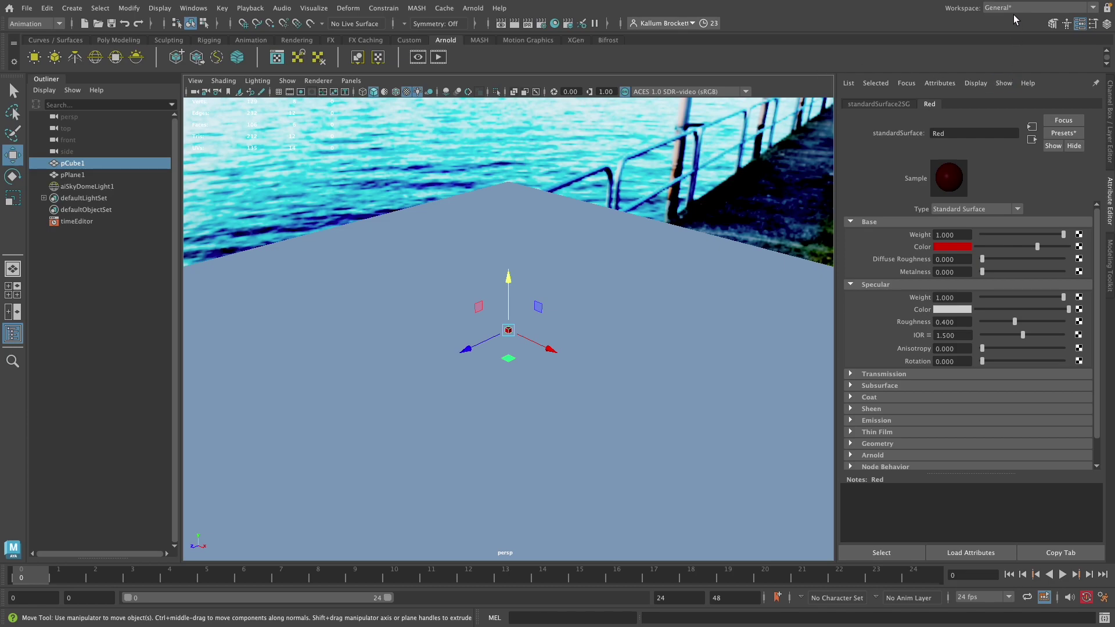
pyautogui.click(1094, 10)
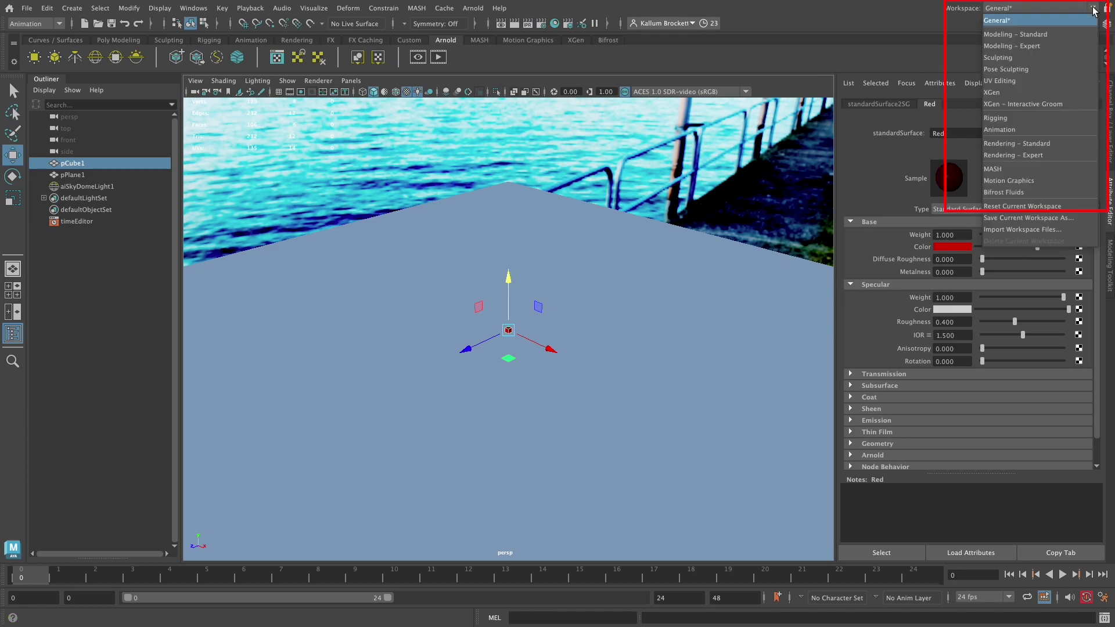
pyautogui.click(1000, 129)
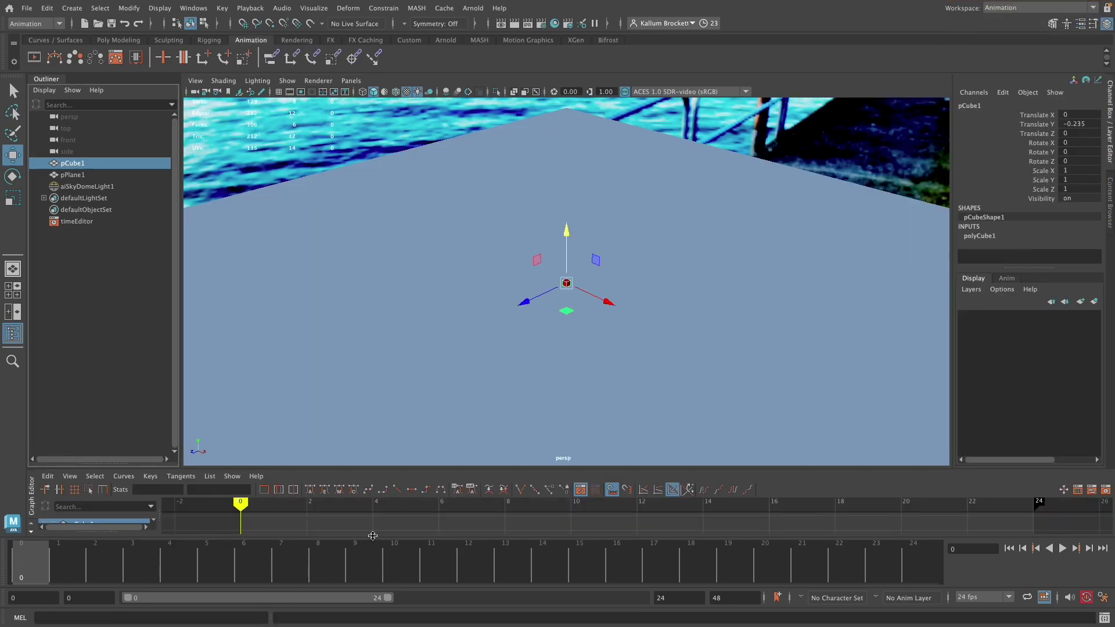
# Enlarge the viewport, widen the range slider, and set the animation end time to 710.
pyautogui.moveTo(374, 537); pyautogui.dragTo(372, 562)
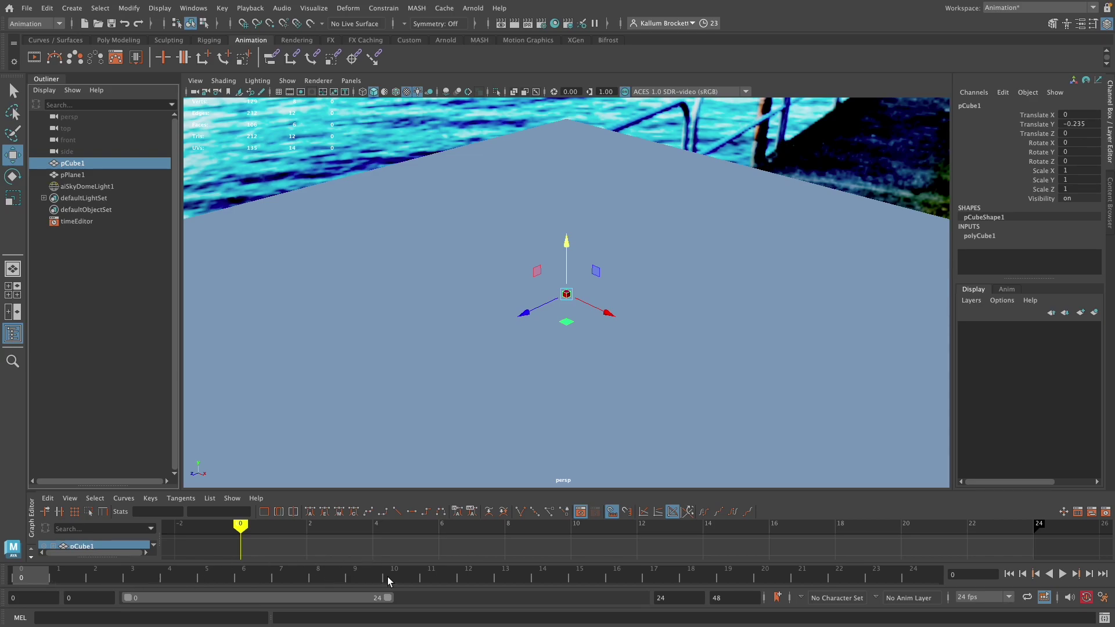
pyautogui.moveTo(389, 600); pyautogui.dragTo(642, 600)
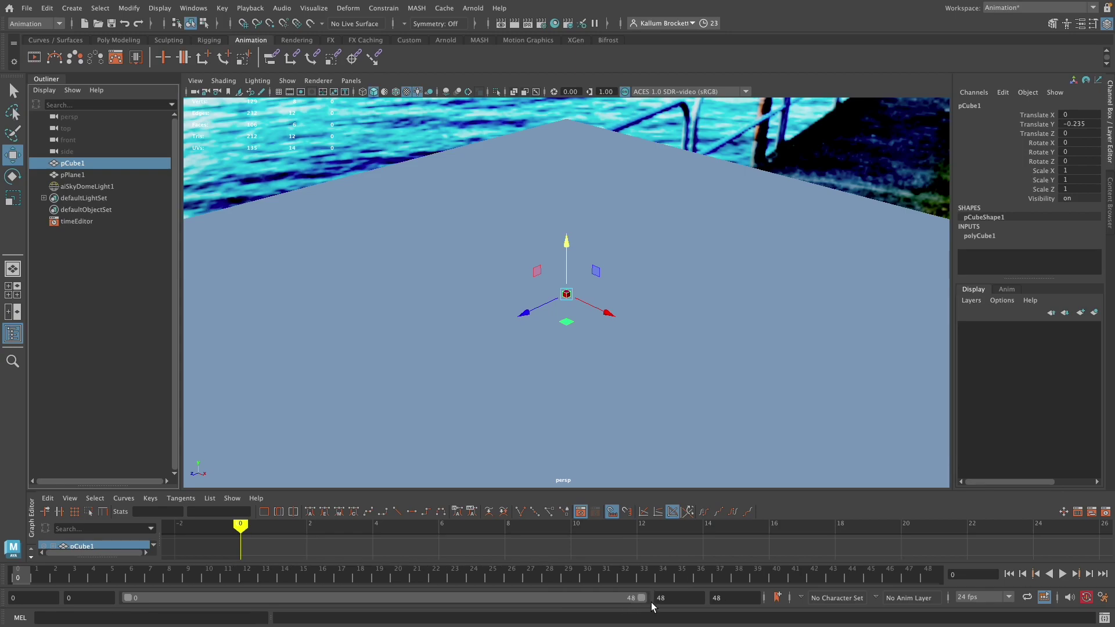
pyautogui.doubleClick(741, 599)
pyautogui.write('7')
pyautogui.write('10')
pyautogui.press('Return')
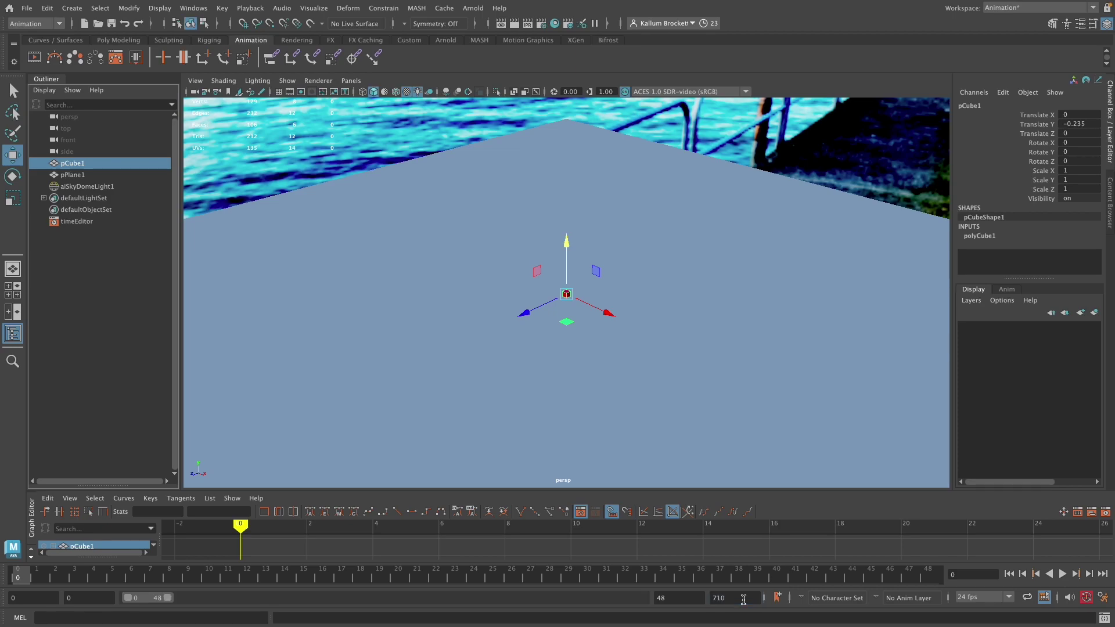
# Set the playback end time to 200 and enlarge the curve editor panel.
pyautogui.click(683, 596)
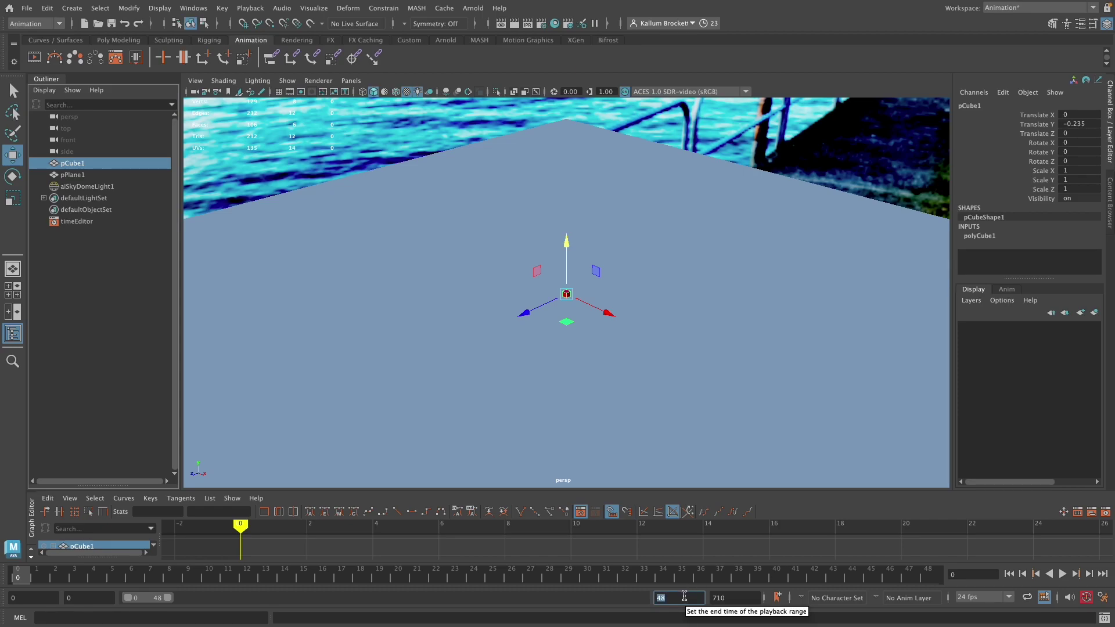
pyautogui.write('20')
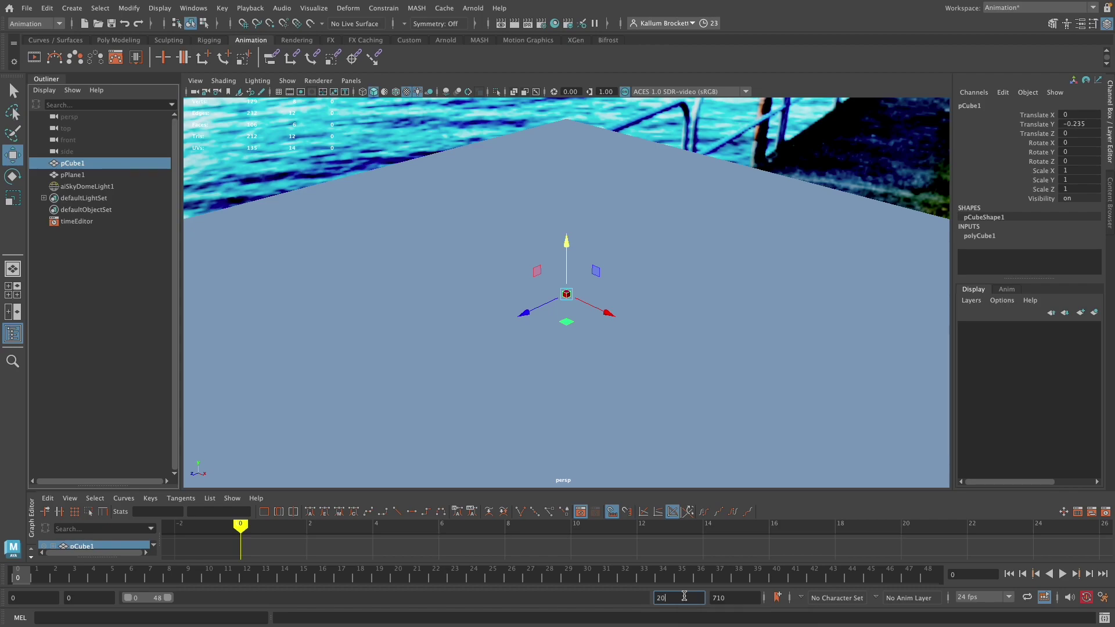
pyautogui.write('0')
pyautogui.press('Return')
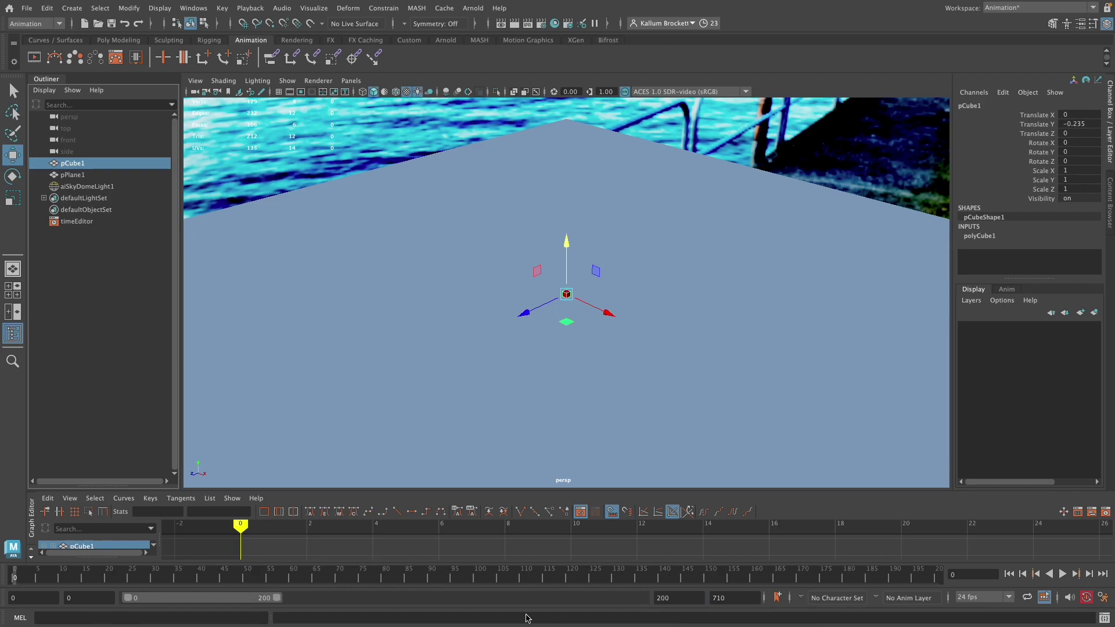
pyautogui.moveTo(251, 598)
pyautogui.mouseDown()
pyautogui.moveTo(473, 612)
pyautogui.moveTo(240, 601)
pyautogui.mouseUp()
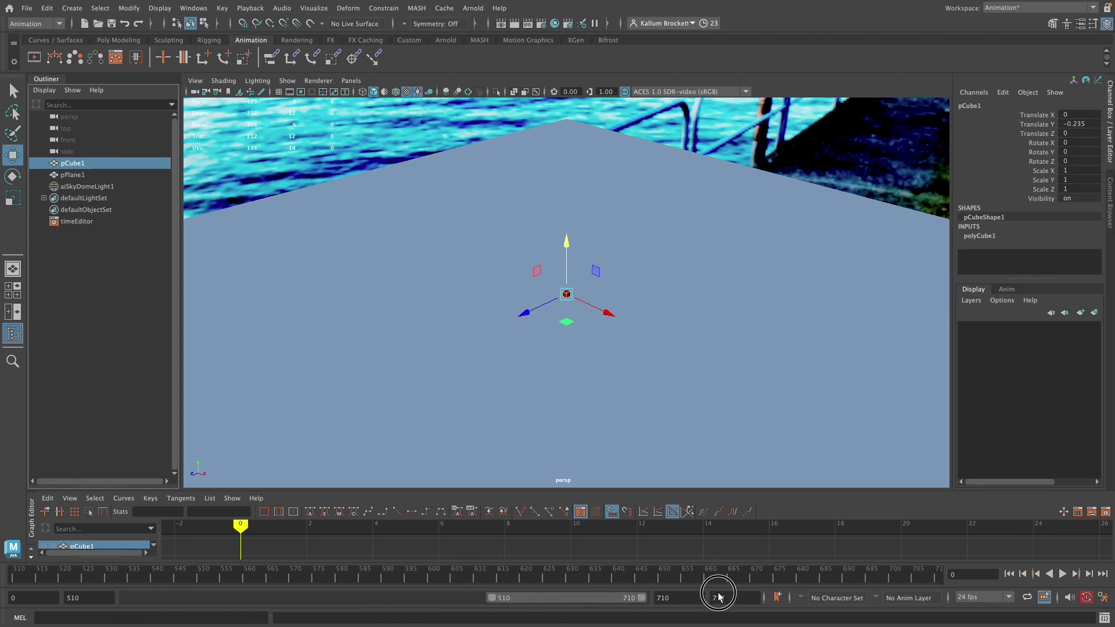
pyautogui.moveTo(299, 490); pyautogui.dragTo(314, 394)
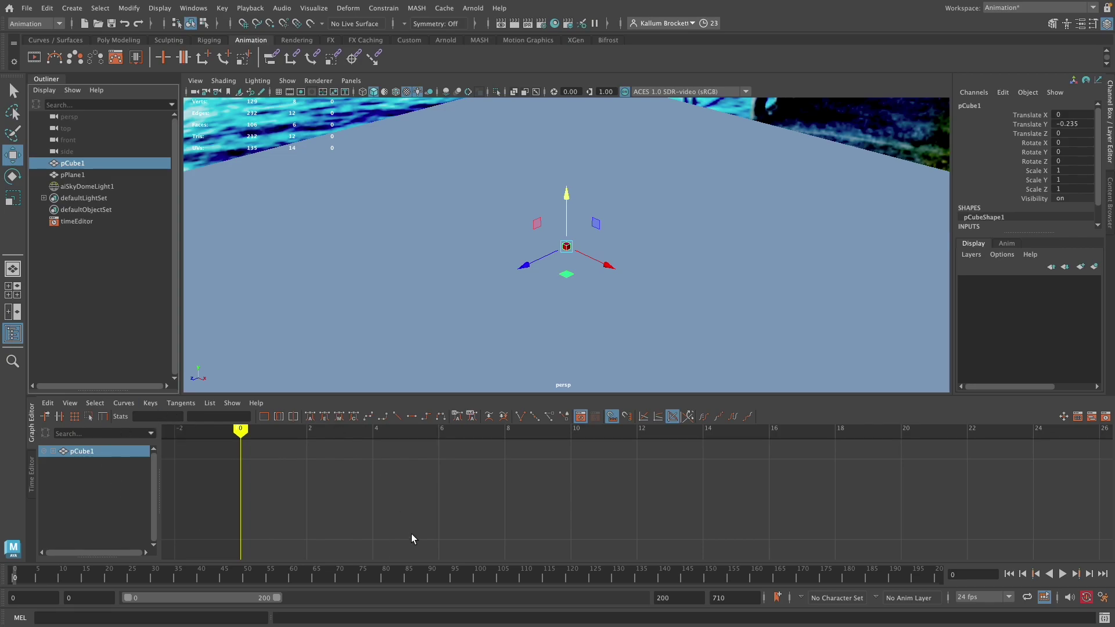
# Expand pCube1 to select pCubeShape1, briefly select pPlane1, then reselect pCube1.
pyautogui.click(54, 451)
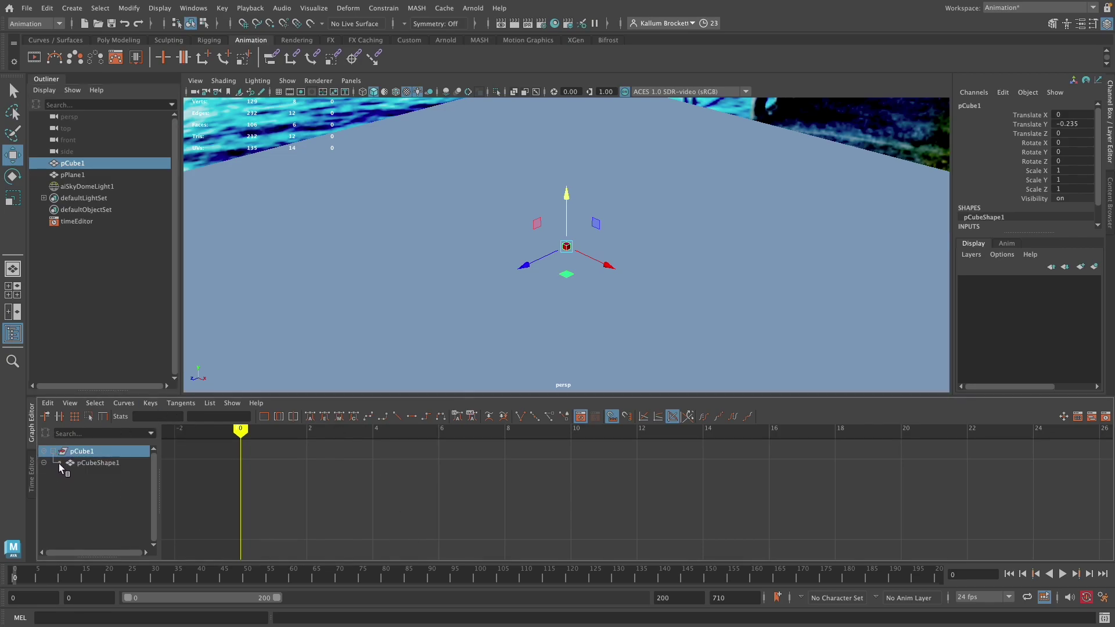
pyautogui.click(90, 465)
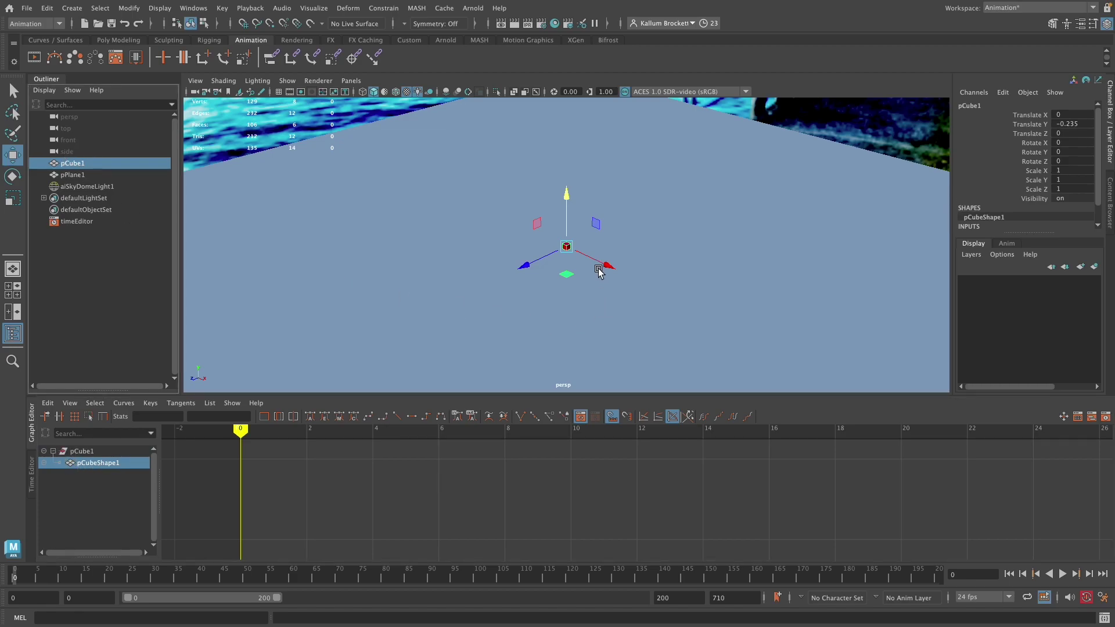
pyautogui.click(72, 175)
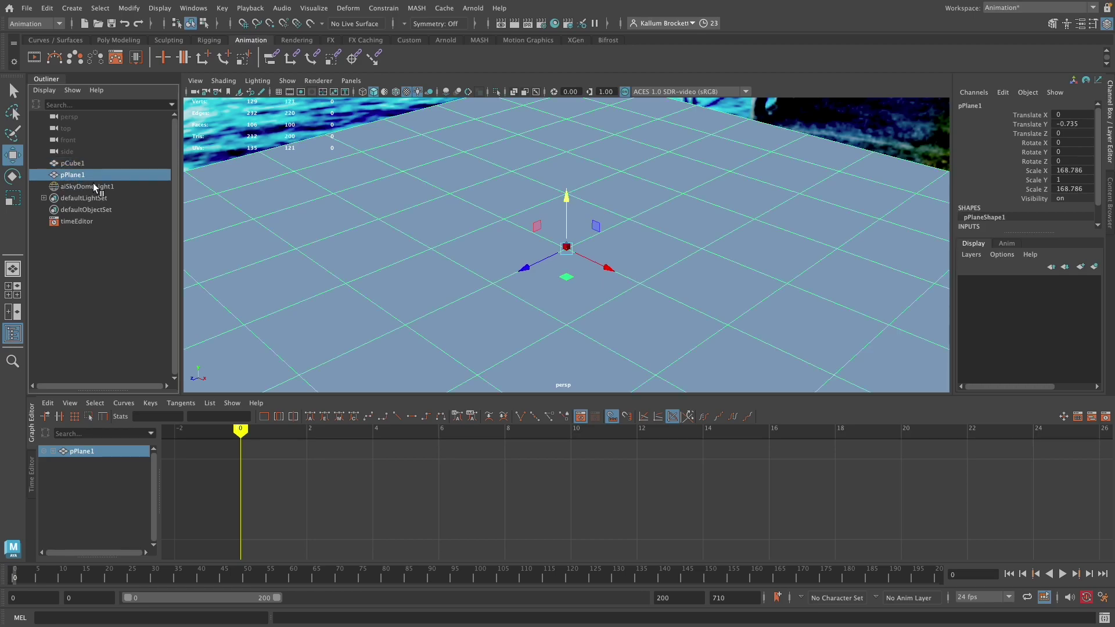
pyautogui.click(82, 163)
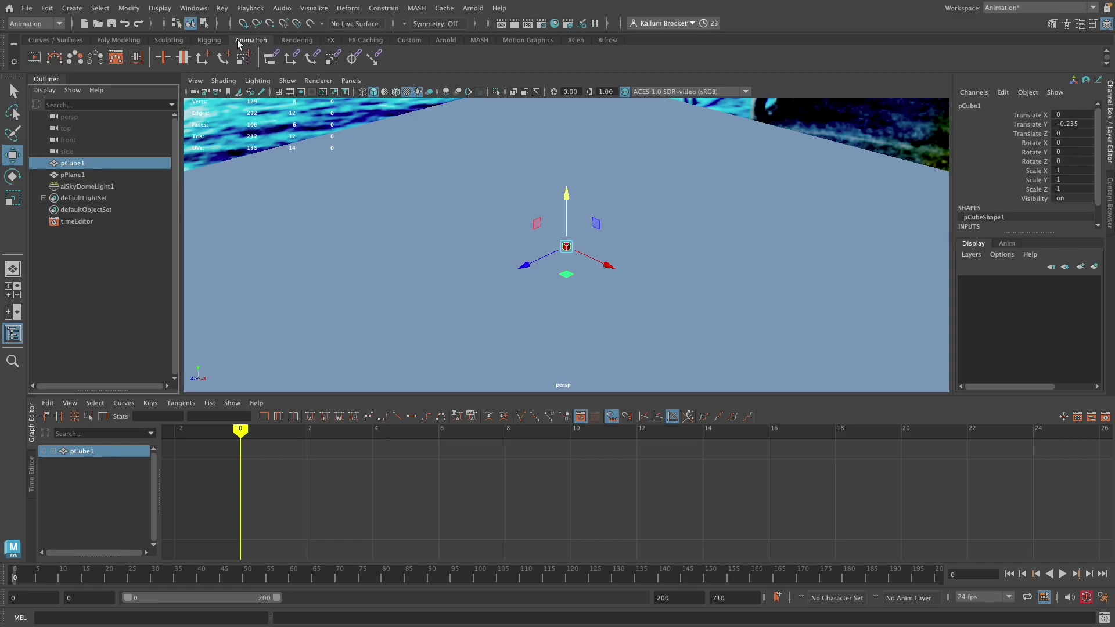
pyautogui.click(118, 40)
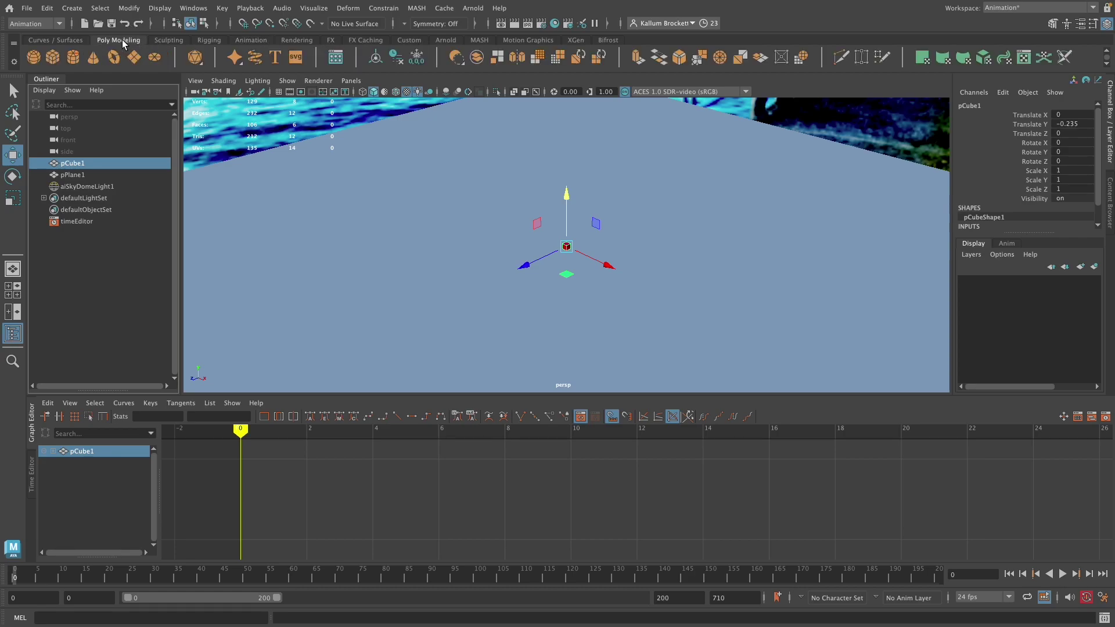
pyautogui.click(450, 40)
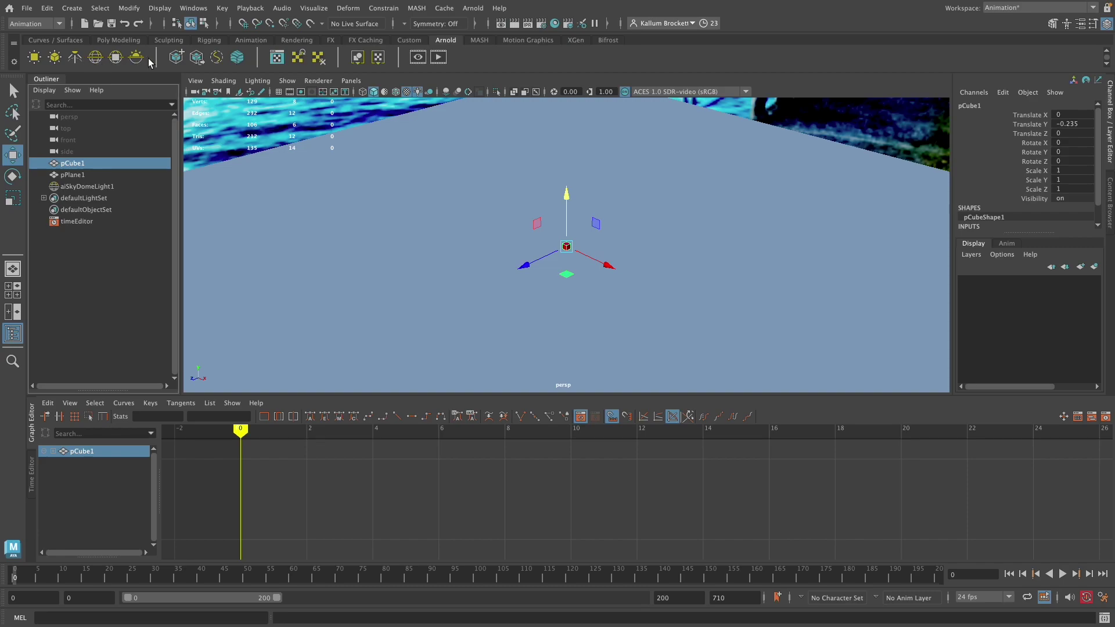
pyautogui.click(296, 40)
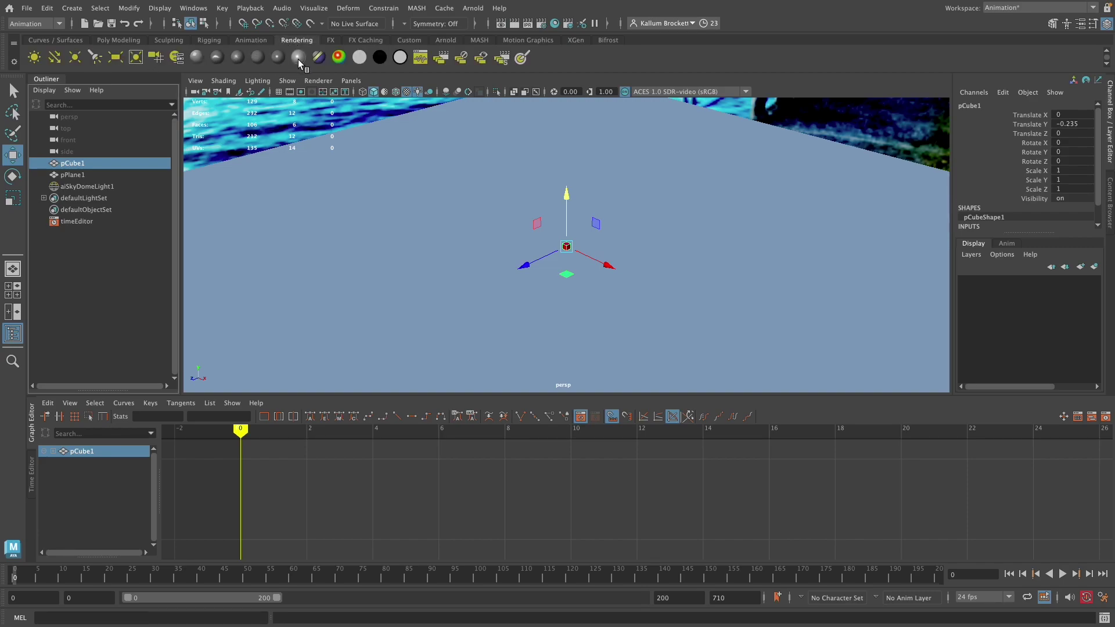
pyautogui.click(251, 40)
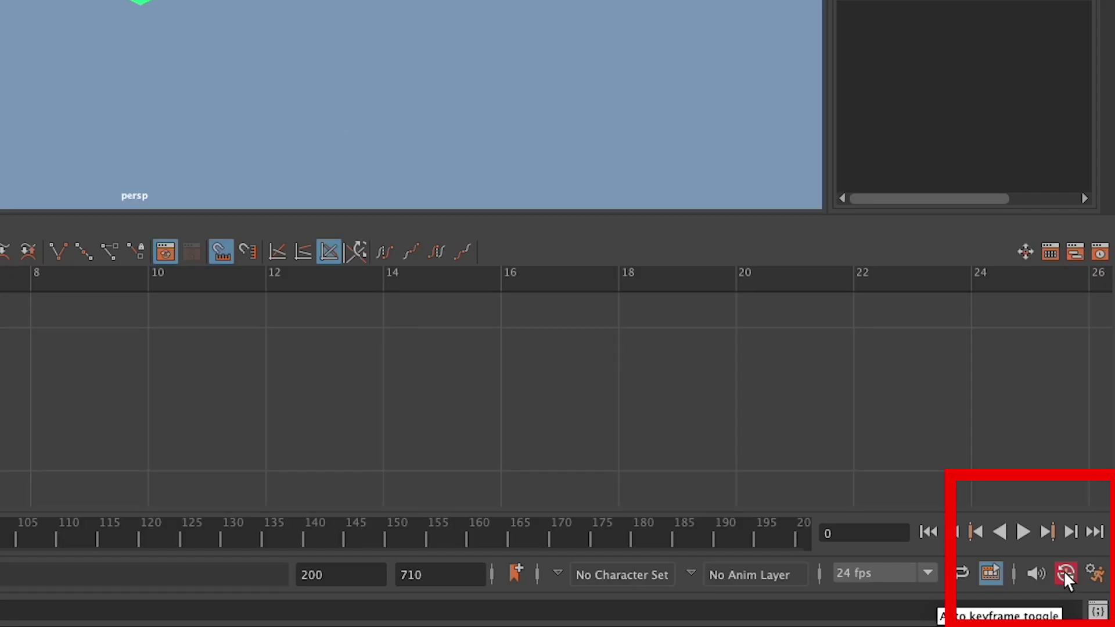
# With Auto Keyframe on, slide the cube along Z and key it at frame 7.
pyautogui.click(1067, 571)
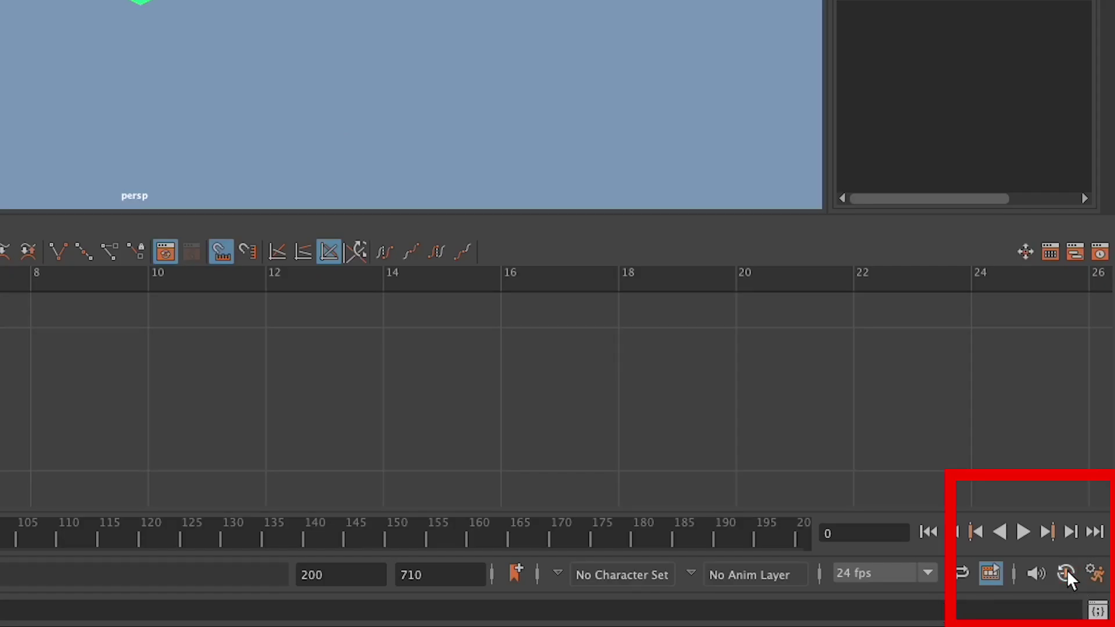
pyautogui.click(1068, 575)
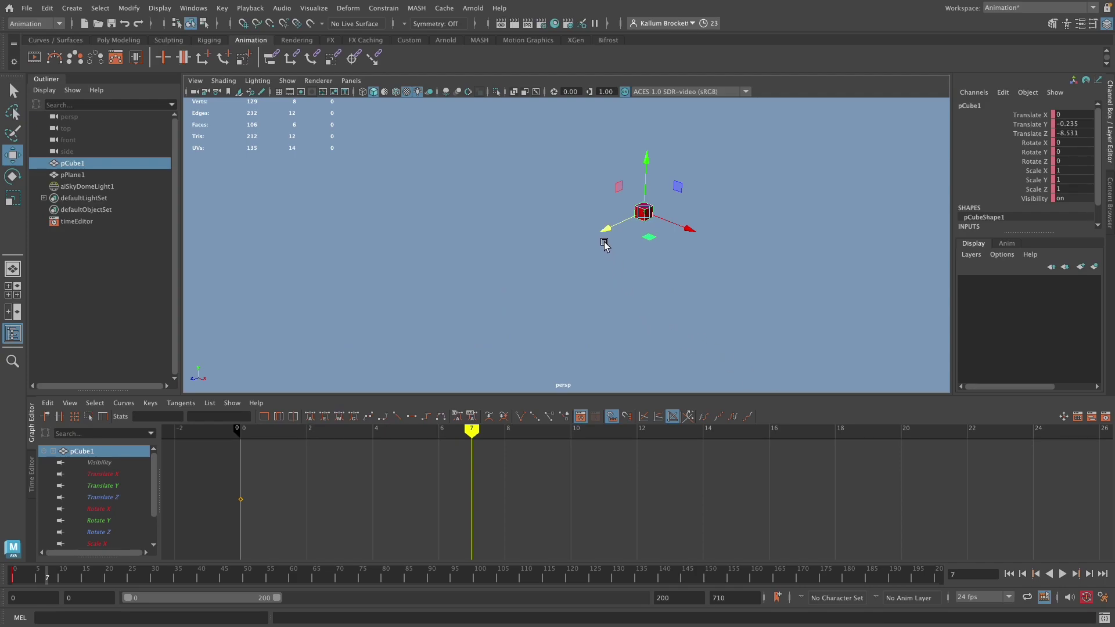
pyautogui.moveTo(603, 236); pyautogui.dragTo(518, 259)
pyautogui.press('s')
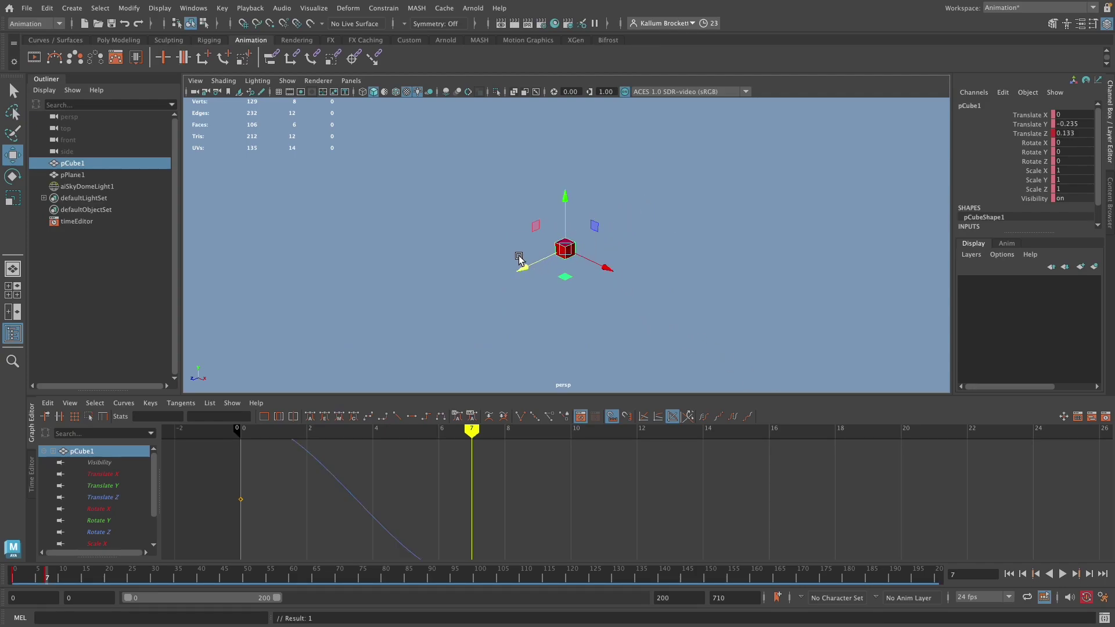
# Frame the Translate Z curve in the Graph Editor and scrub to preview the motion.
pyautogui.press('f')
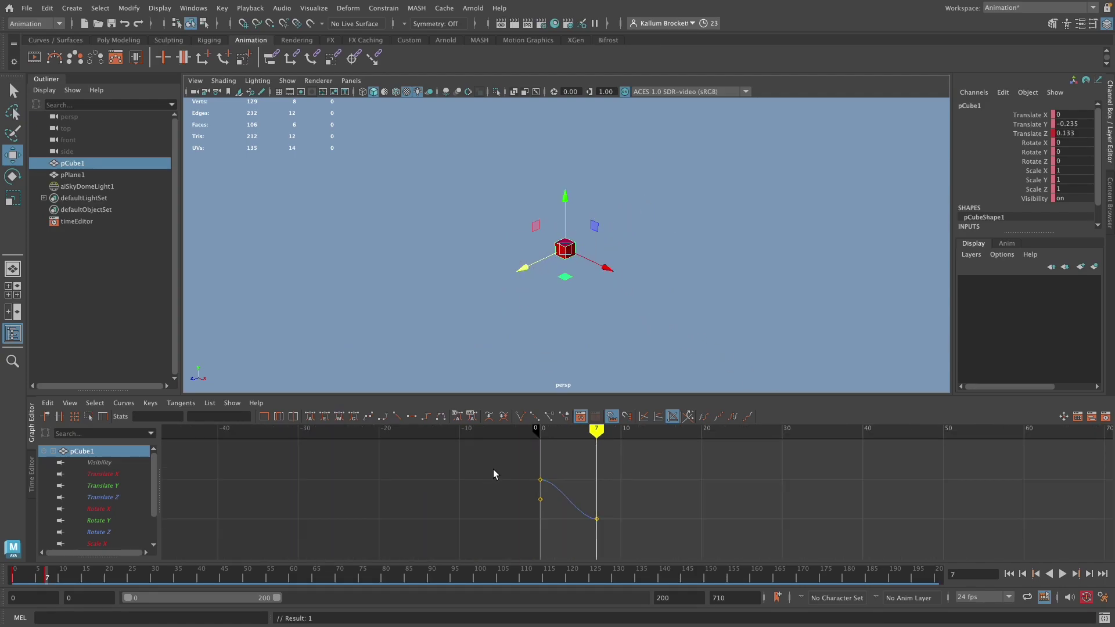
pyautogui.press('f')
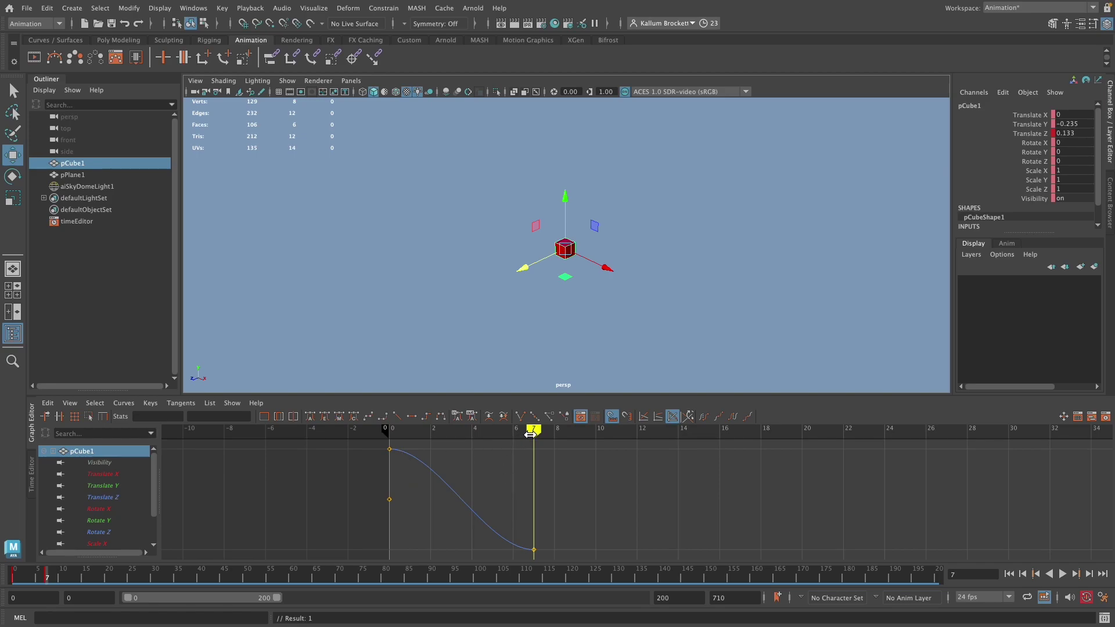
pyautogui.moveTo(530, 435)
pyautogui.mouseDown()
pyautogui.moveTo(392, 433)
pyautogui.moveTo(532, 446)
pyautogui.mouseUp()
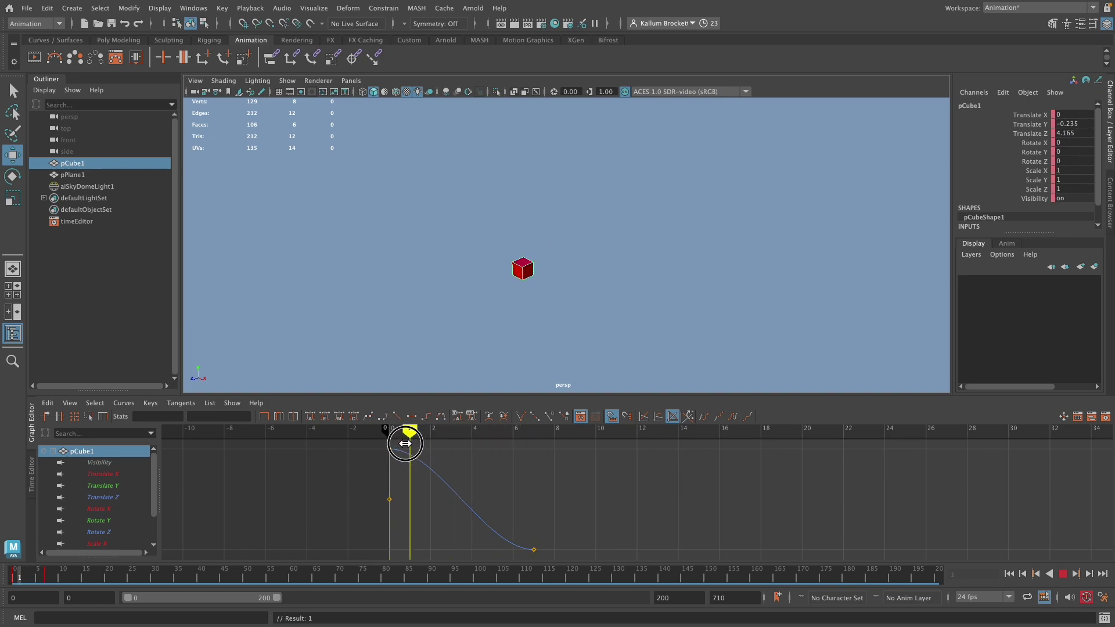
pyautogui.moveTo(405, 443)
pyautogui.mouseDown()
pyautogui.moveTo(482, 454)
pyautogui.moveTo(389, 448)
pyautogui.mouseUp()
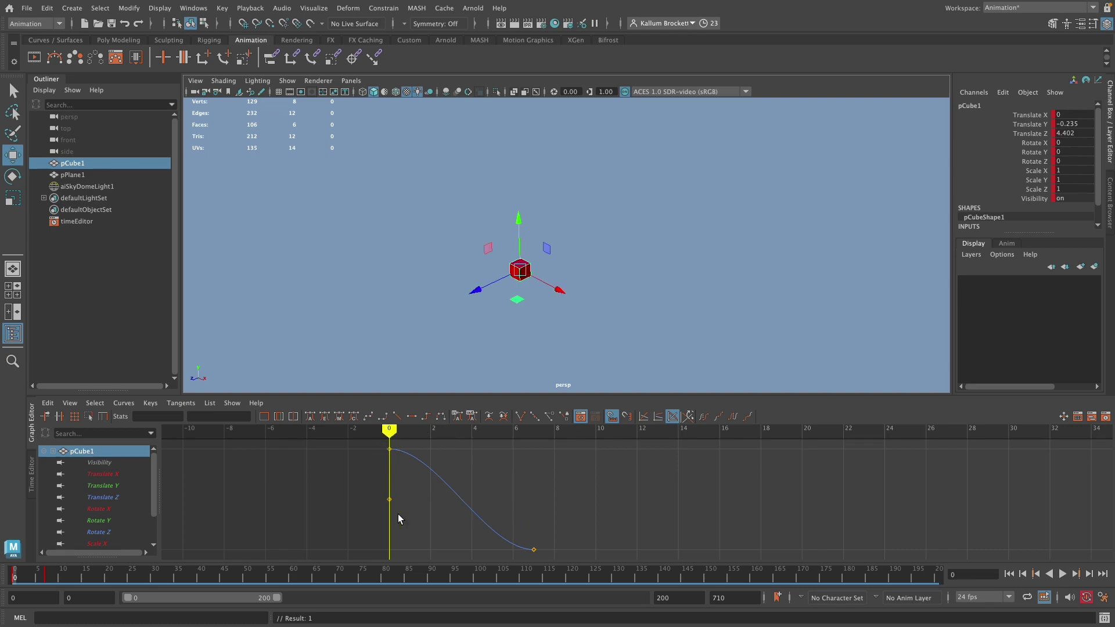
# Steepen the tangent of the frame-7 key and preview the reshaped motion.
pyautogui.click(533, 549)
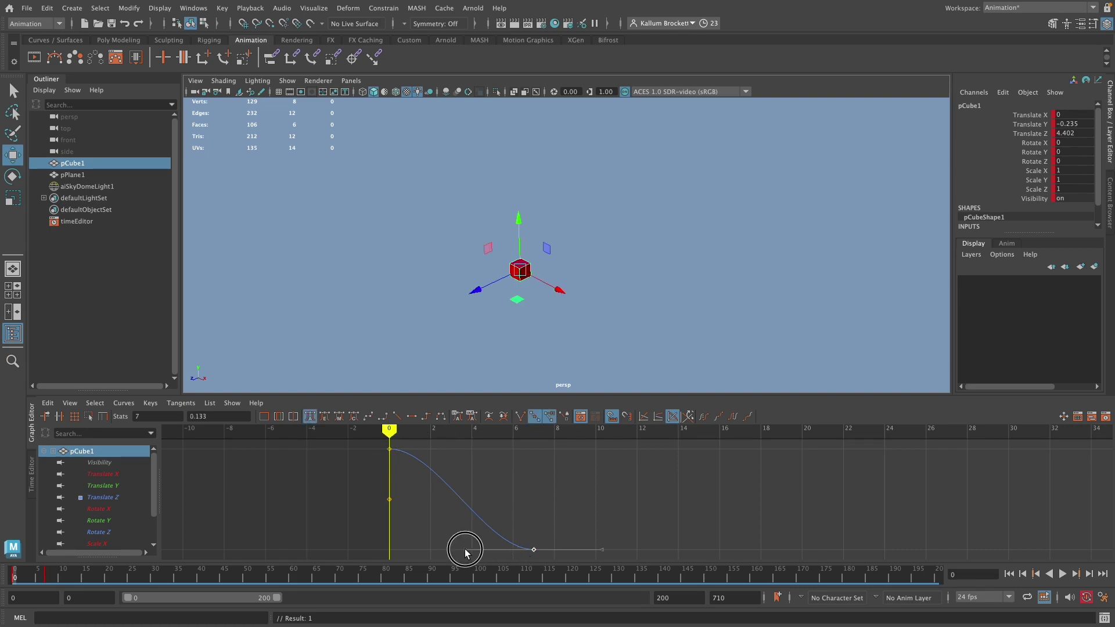
pyautogui.moveTo(465, 553); pyautogui.dragTo(513, 497)
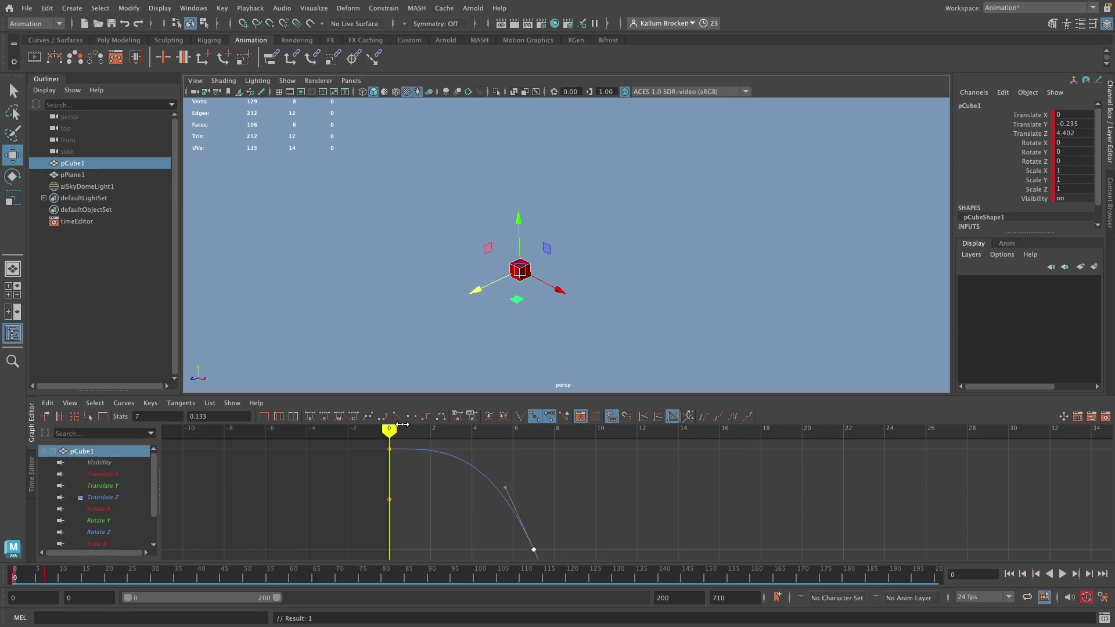
pyautogui.moveTo(389, 431)
pyautogui.mouseDown()
pyautogui.moveTo(465, 442)
pyautogui.moveTo(392, 440)
pyautogui.moveTo(530, 451)
pyautogui.moveTo(391, 439)
pyautogui.mouseUp()
# Move the last key to frame 14, lower its tangent peak, and preview.
pyautogui.moveTo(534, 549); pyautogui.dragTo(670, 553)
pyautogui.click(642, 493)
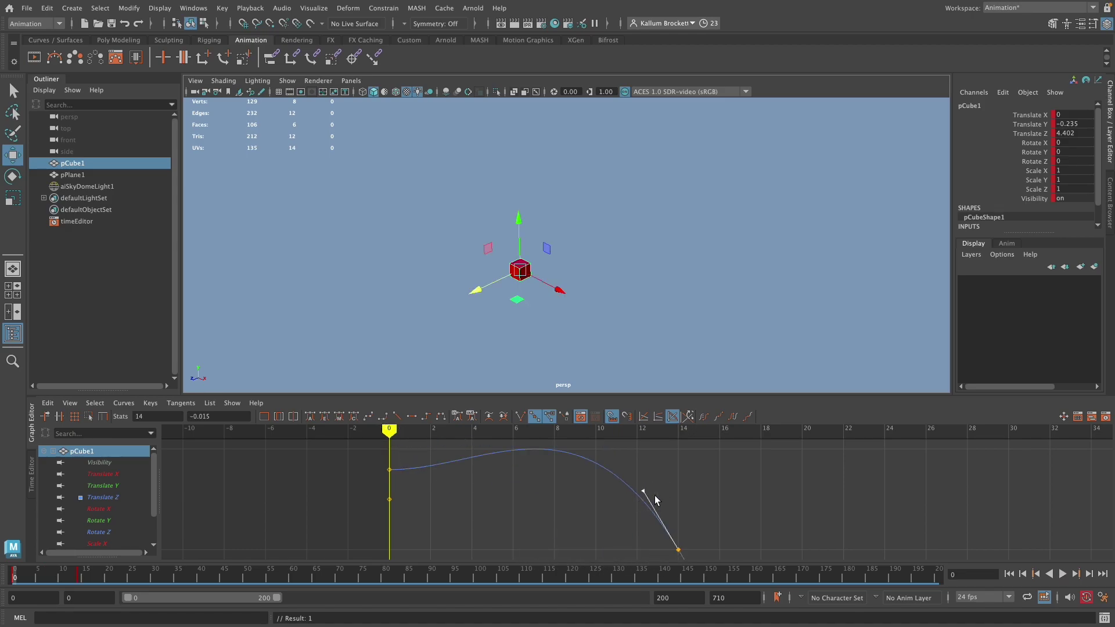
pyautogui.moveTo(643, 495); pyautogui.dragTo(638, 495)
pyautogui.moveTo(392, 431)
pyautogui.mouseDown()
pyautogui.moveTo(563, 436)
pyautogui.moveTo(665, 458)
pyautogui.moveTo(389, 448)
pyautogui.mouseUp()
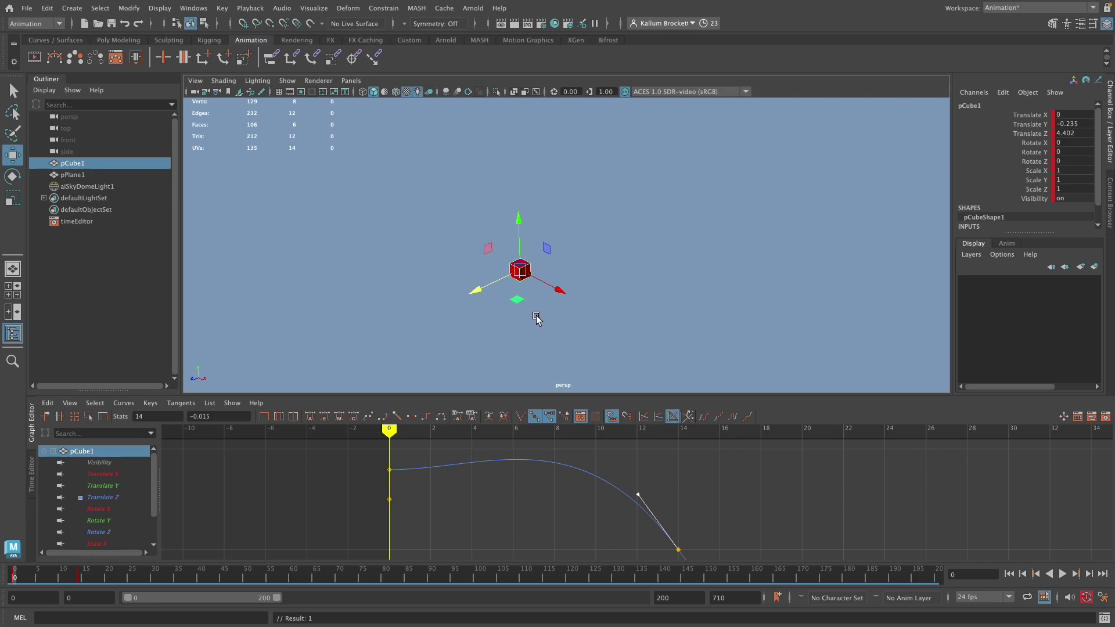
# Key the cube's Y rotation at 67.258 on frame 0 and 136.103 on frame 14.
pyautogui.press('e')
pyautogui.moveTo(528, 301); pyautogui.dragTo(587, 287)
pyautogui.moveTo(389, 430); pyautogui.dragTo(443, 445)
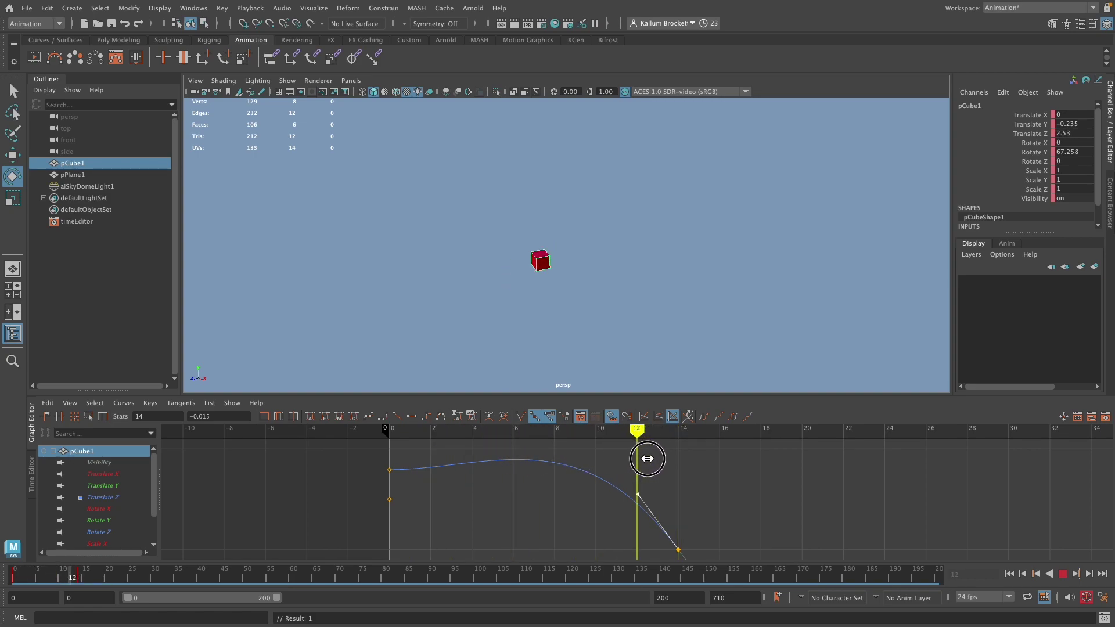
pyautogui.moveTo(443, 445); pyautogui.dragTo(678, 448)
pyautogui.moveTo(581, 274); pyautogui.dragTo(641, 260)
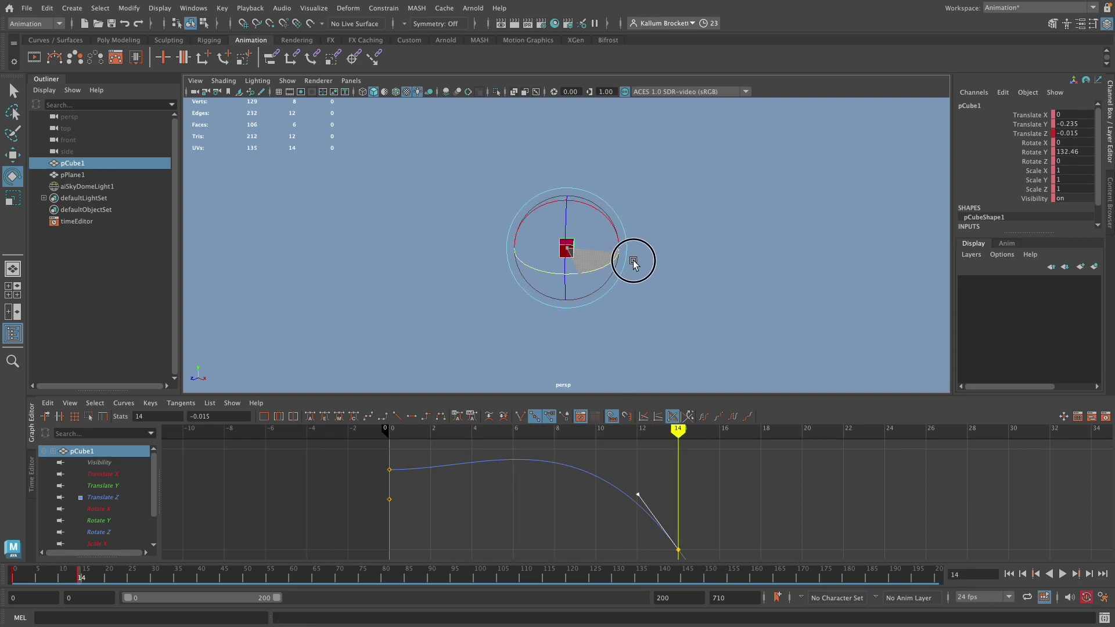
pyautogui.moveTo(678, 431); pyautogui.dragTo(390, 431)
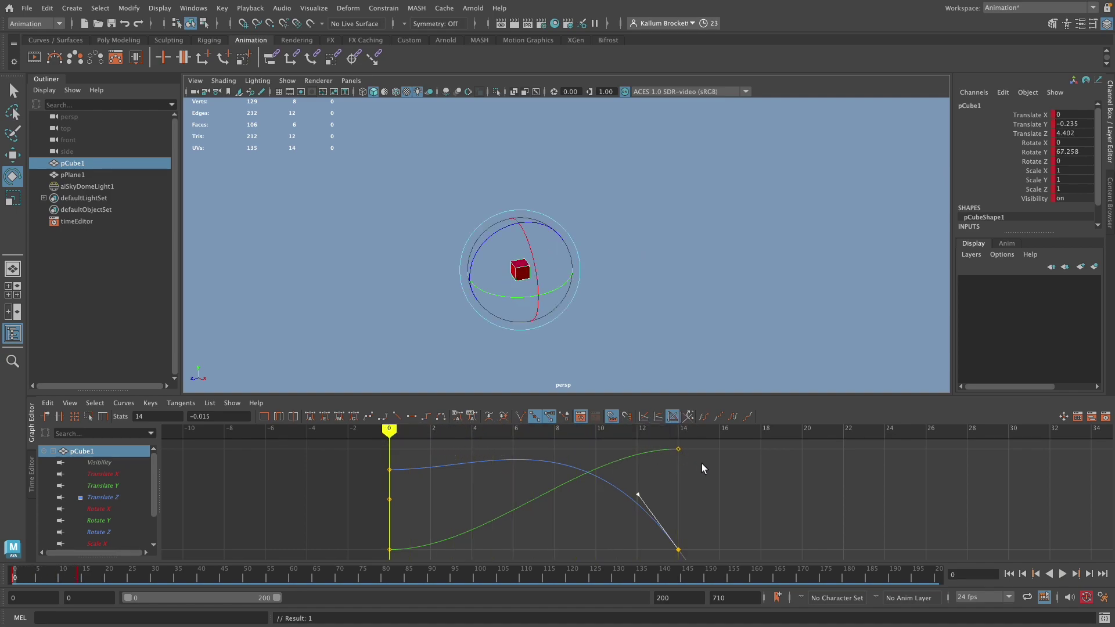
pyautogui.moveTo(389, 430)
pyautogui.mouseDown()
pyautogui.moveTo(678, 431)
pyautogui.moveTo(395, 449)
pyautogui.mouseUp()
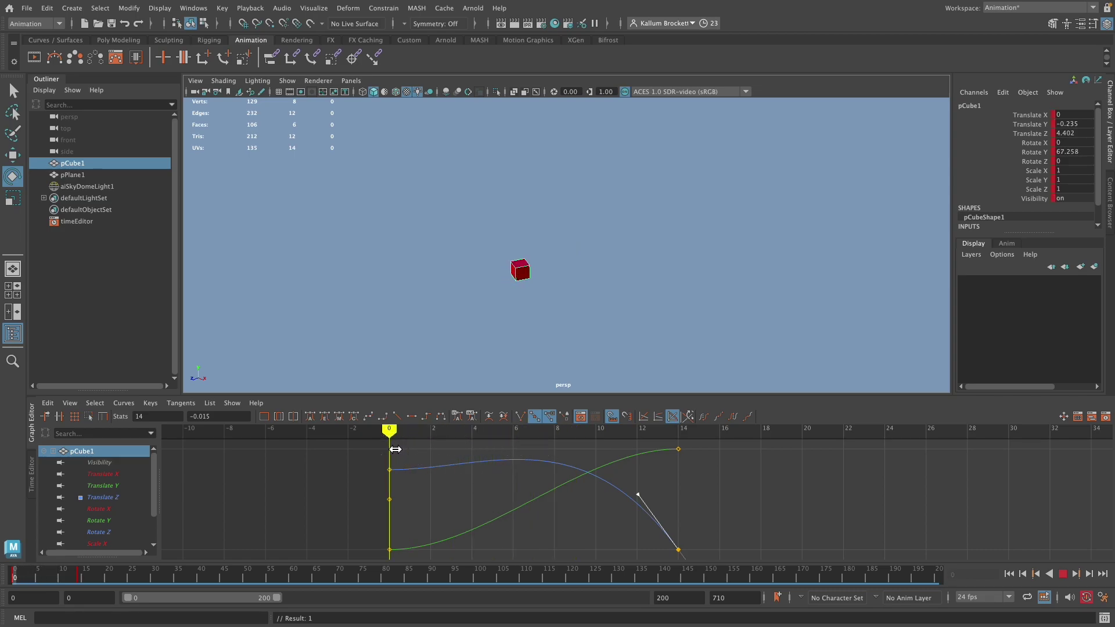
# Reshape the Rotate Y tangents at frames 14 and 0 to ease the spin.
pyautogui.click(677, 449)
pyautogui.moveTo(611, 448); pyautogui.dragTo(611, 442)
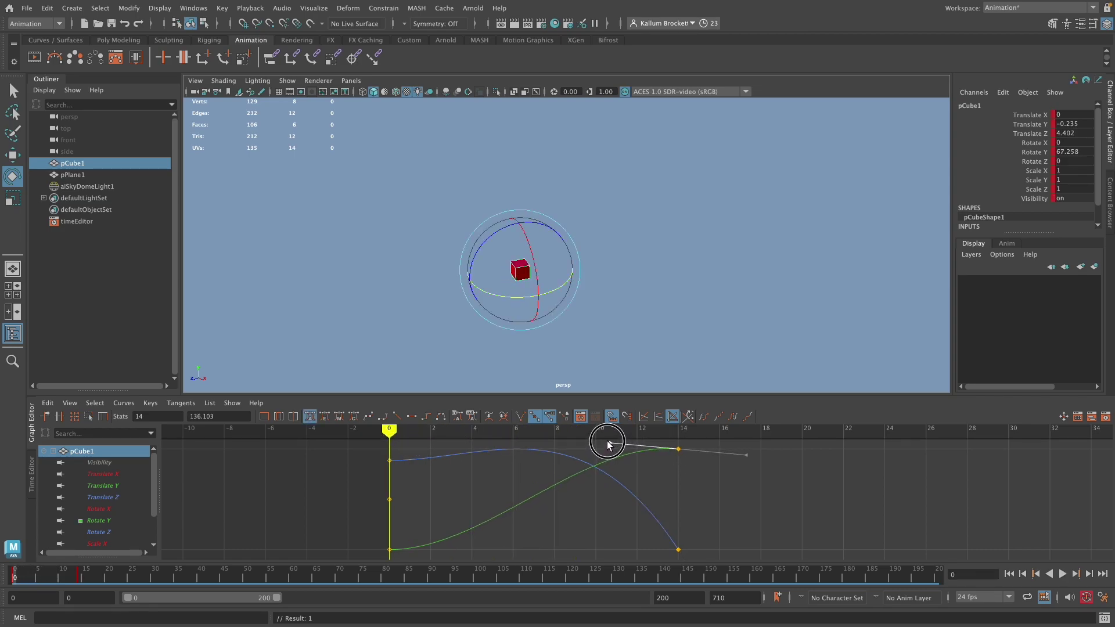
pyautogui.click(389, 550)
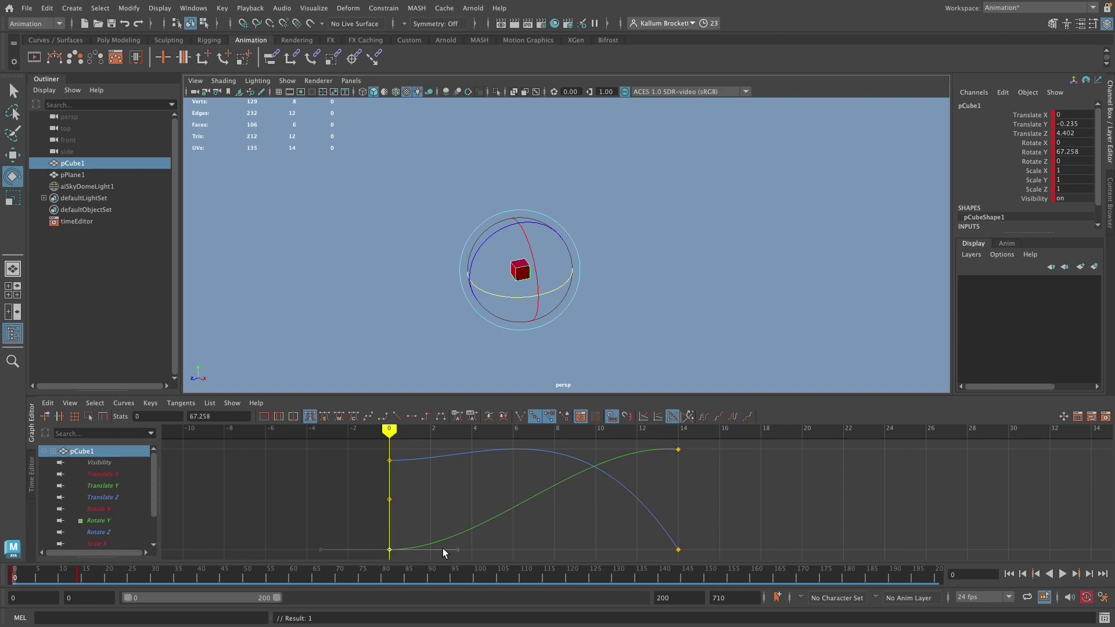
pyautogui.moveTo(457, 550); pyautogui.dragTo(448, 510)
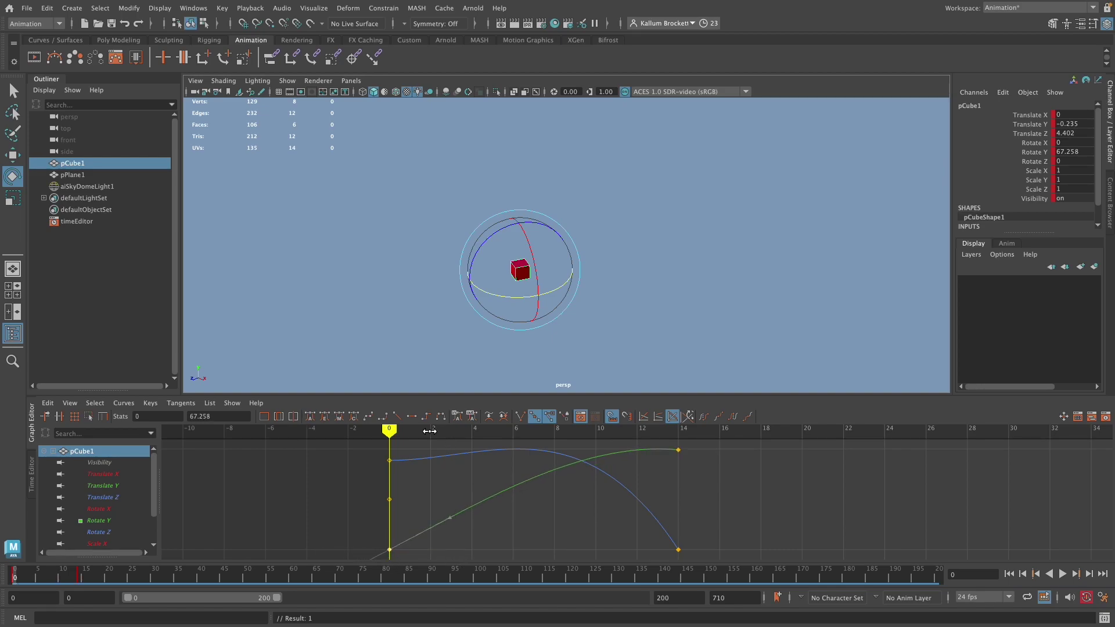
pyautogui.moveTo(389, 430)
pyautogui.mouseDown()
pyautogui.moveTo(575, 439)
pyautogui.moveTo(640, 462)
pyautogui.mouseUp()
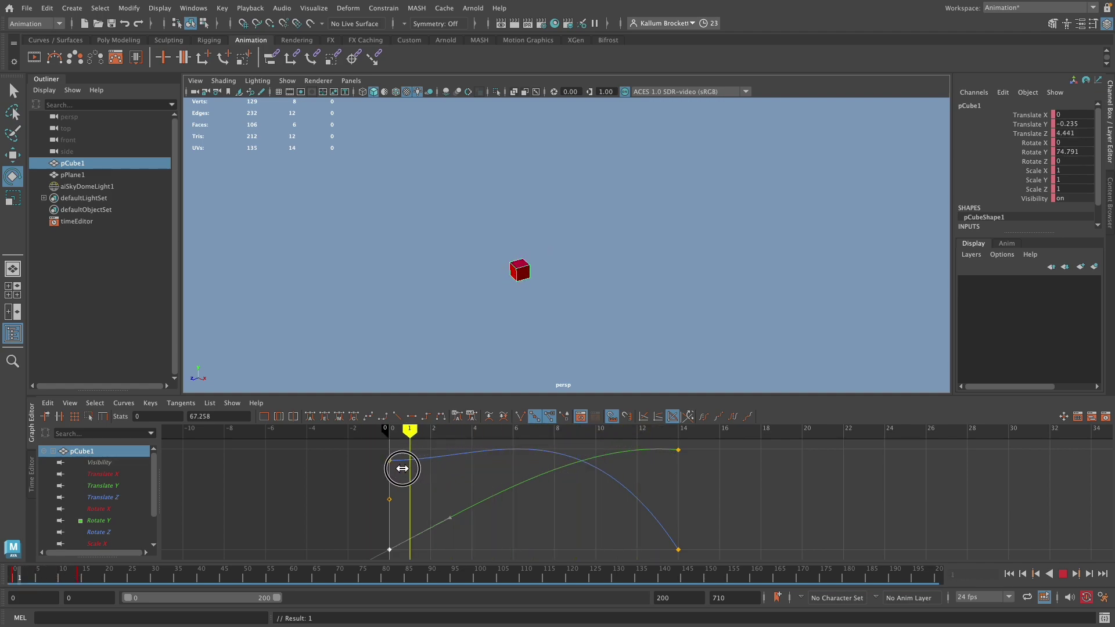
# Scrub the animation from frame 0 toward frame 12 with the Rotate tool active.
pyautogui.moveTo(640, 462); pyautogui.dragTo(389, 462)
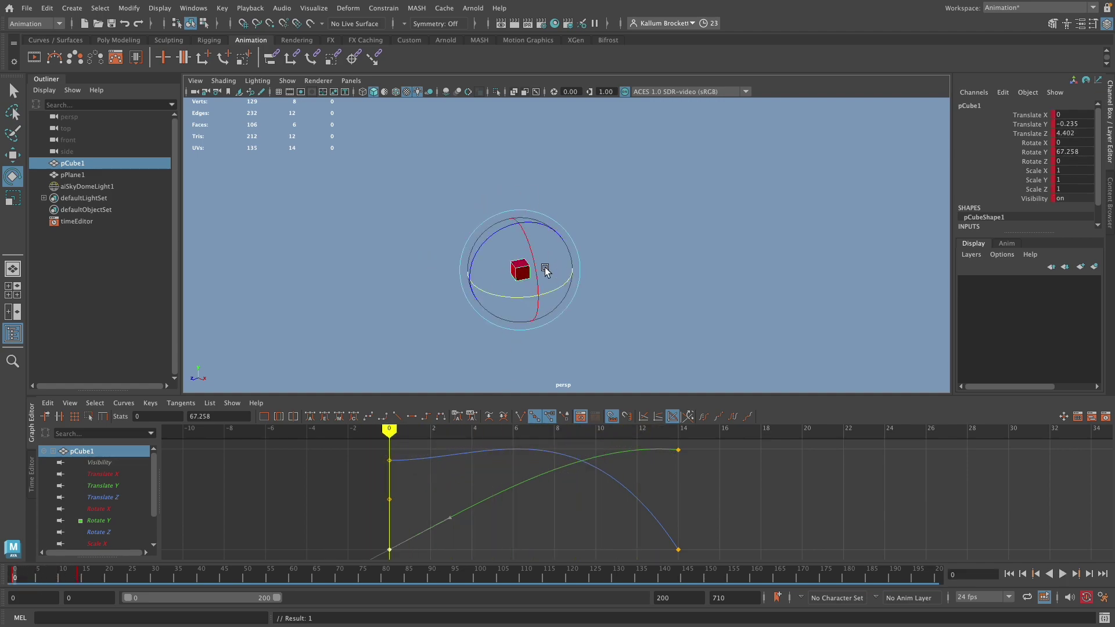
pyautogui.moveTo(389, 429)
pyautogui.mouseDown()
pyautogui.moveTo(637, 446)
pyautogui.moveTo(395, 487)
pyautogui.moveTo(689, 470)
pyautogui.moveTo(390, 486)
pyautogui.mouseUp()
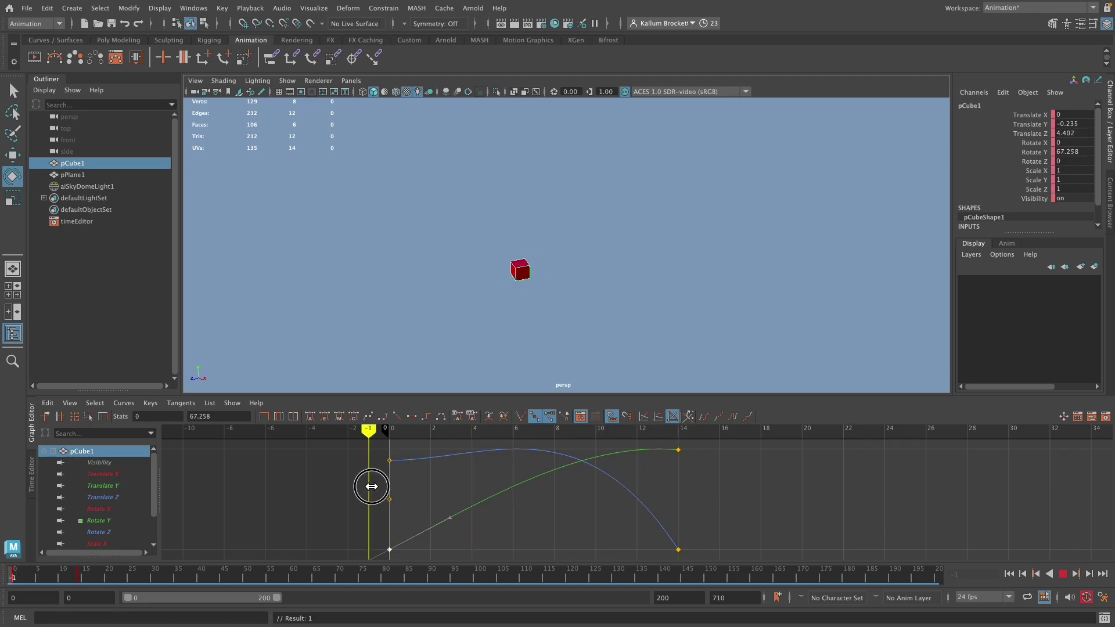
pyautogui.press('e')
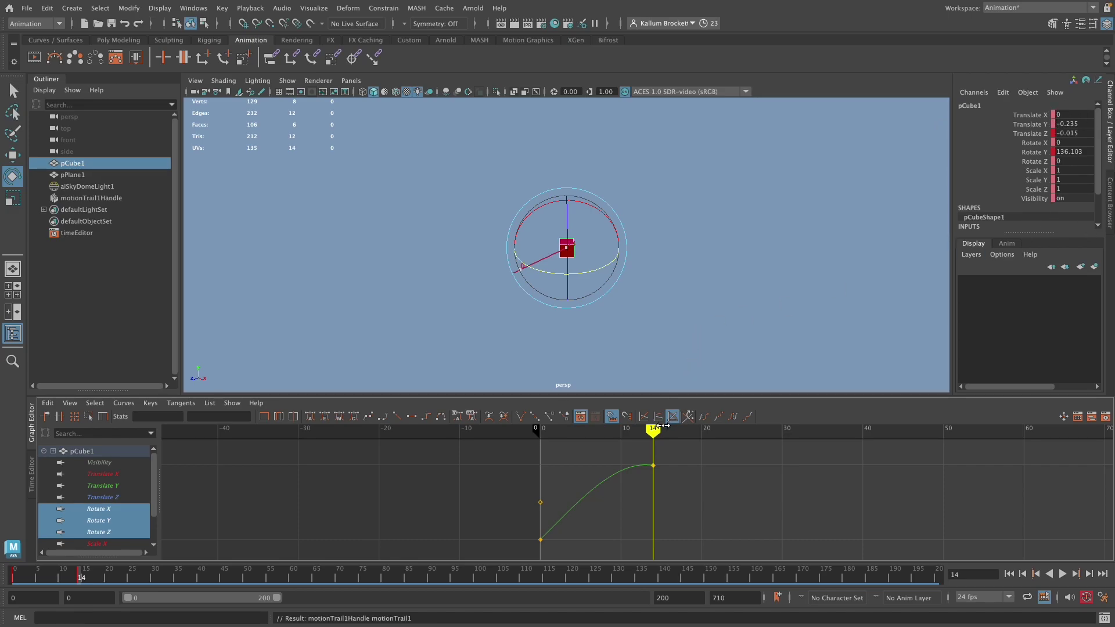
# Preview the cube's rotation by scrubbing and playback, stopping at frame 27.
pyautogui.moveTo(653, 429)
pyautogui.mouseDown()
pyautogui.moveTo(725, 433)
pyautogui.moveTo(541, 472)
pyautogui.mouseUp()
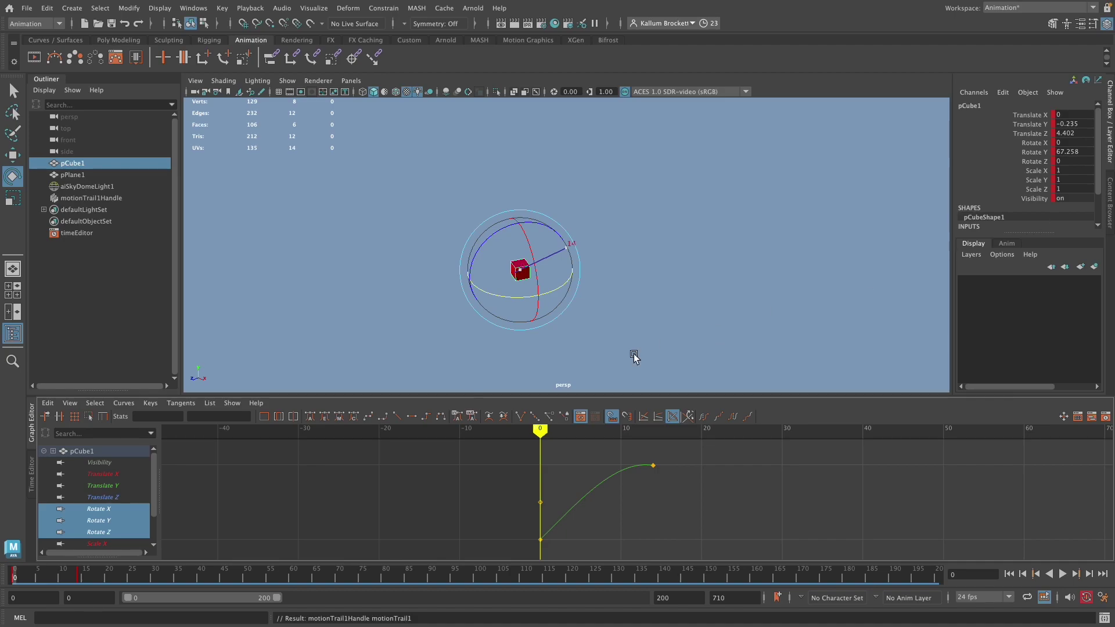
pyautogui.moveTo(541, 429); pyautogui.dragTo(652, 434)
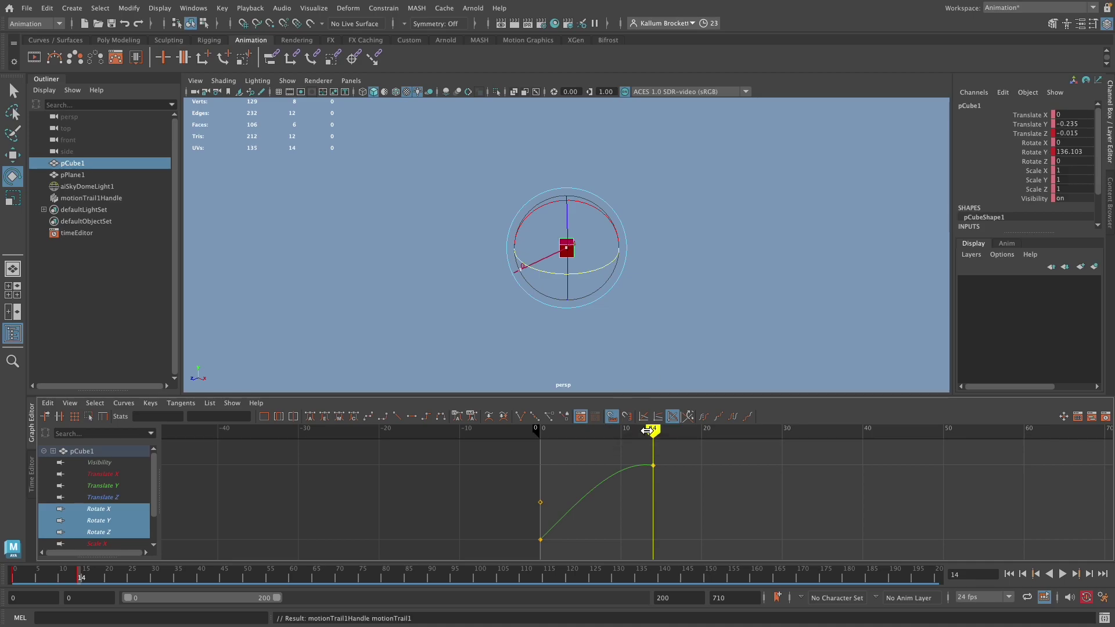
pyautogui.hotkey('alt', 'v')
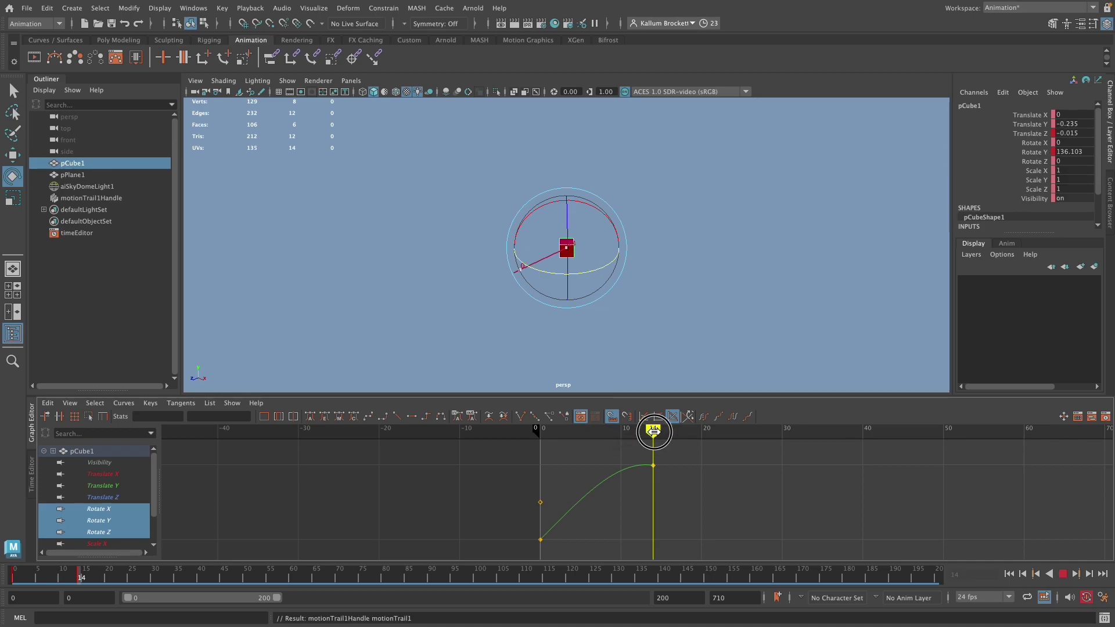
pyautogui.moveTo(653, 431); pyautogui.dragTo(756, 434)
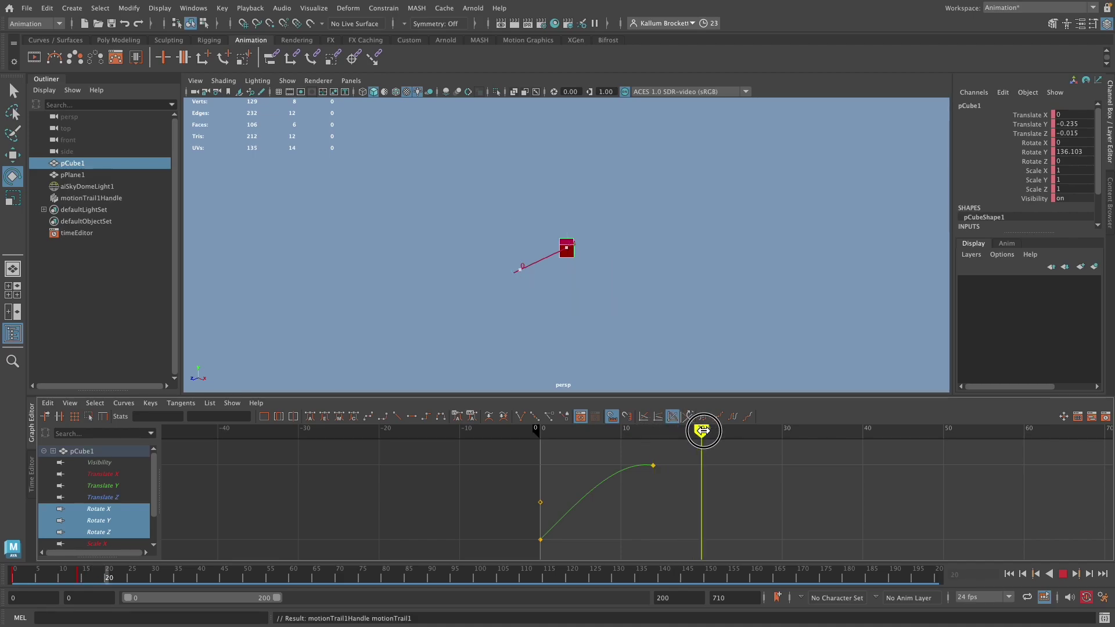
pyautogui.hotkey('alt', 'v')
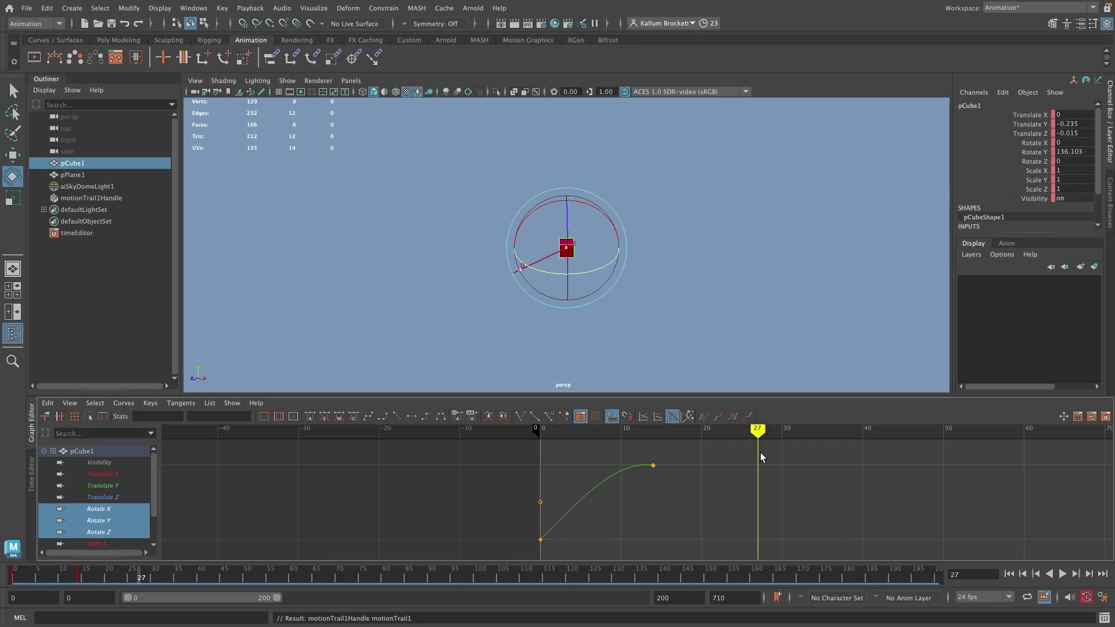
# Move the cube right, rotate it, and key rotation X −84.761, Y 74.609, Z −84.948 at frame 27.
pyautogui.press('w')
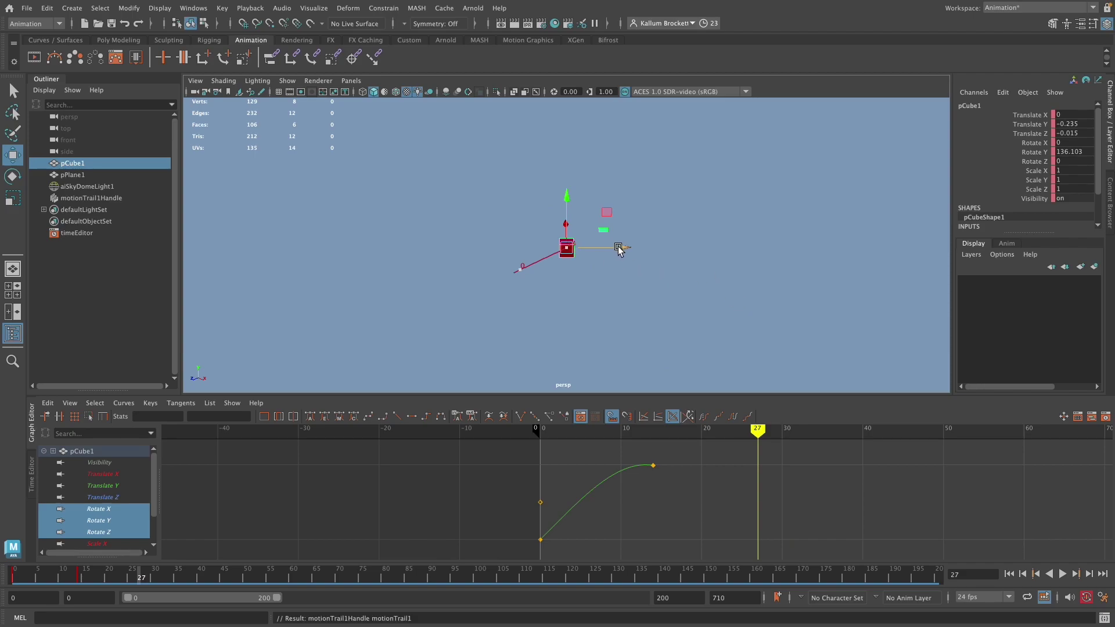
pyautogui.moveTo(617, 247); pyautogui.dragTo(843, 259)
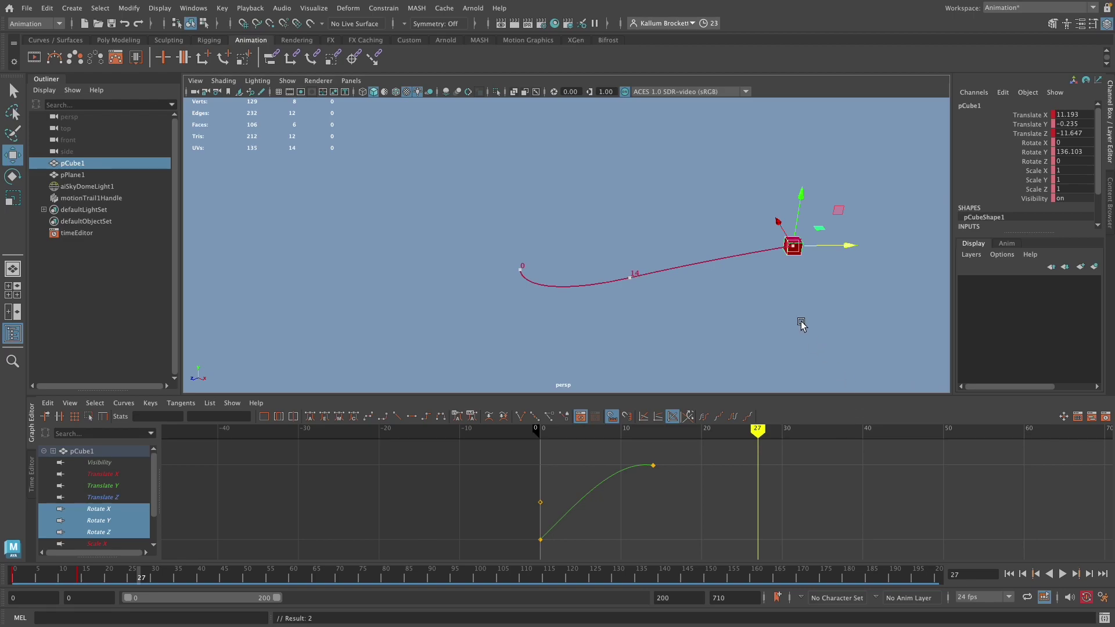
pyautogui.press('e')
pyautogui.moveTo(821, 269); pyautogui.dragTo(775, 270)
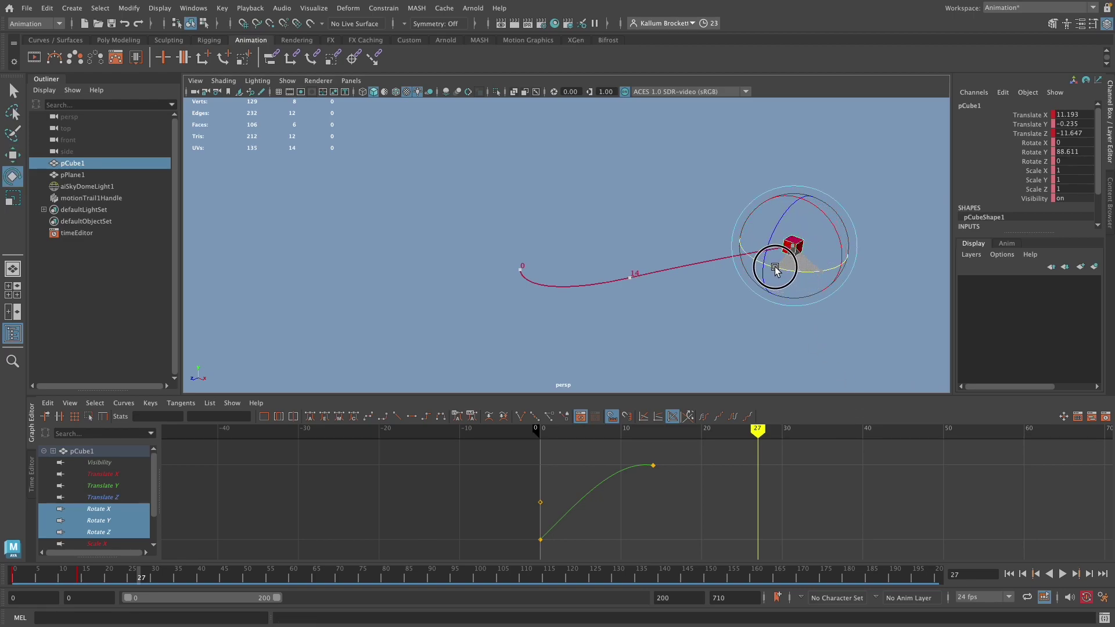
pyautogui.press('s')
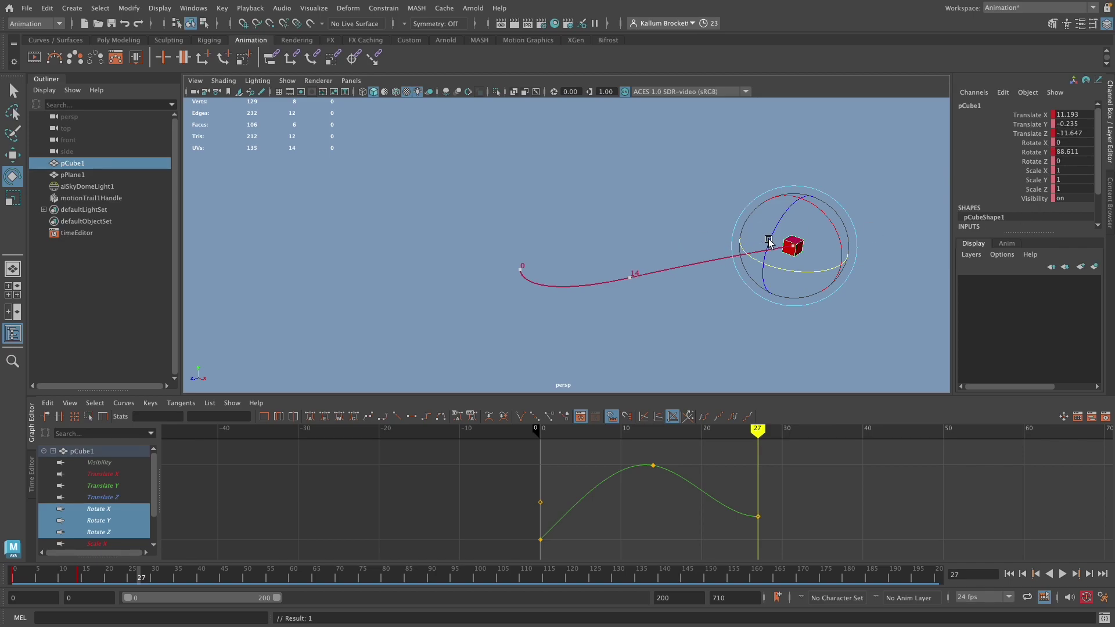
pyautogui.moveTo(770, 242); pyautogui.dragTo(773, 235)
pyautogui.press('s')
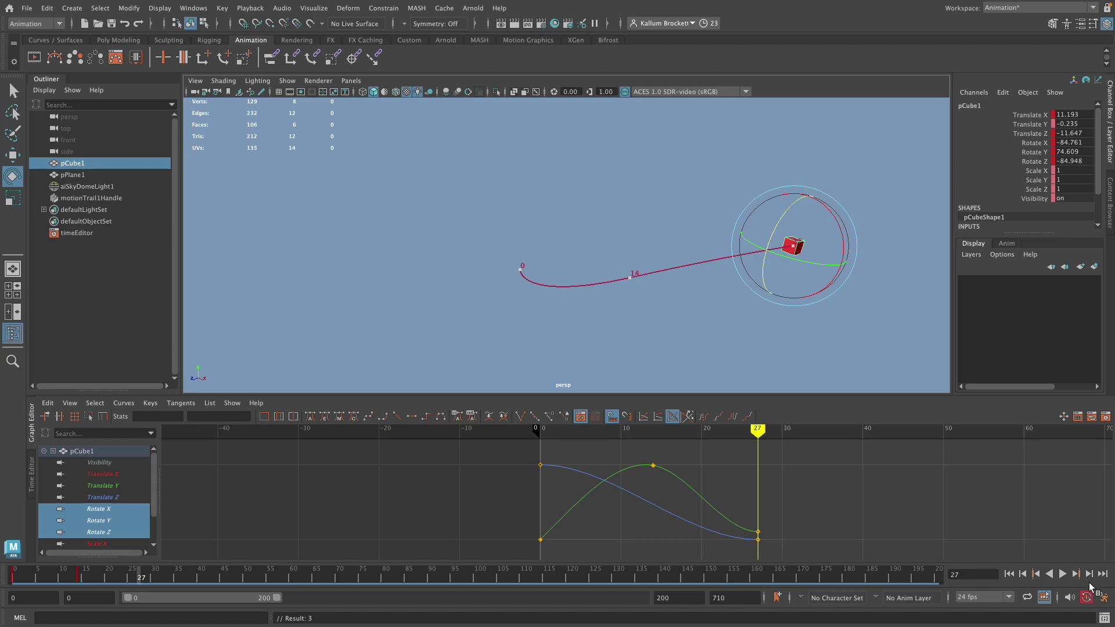
# At frame 36, move the cube to X 12.711, Y 0.456, Z −9.09.
pyautogui.moveTo(758, 431); pyautogui.dragTo(832, 436)
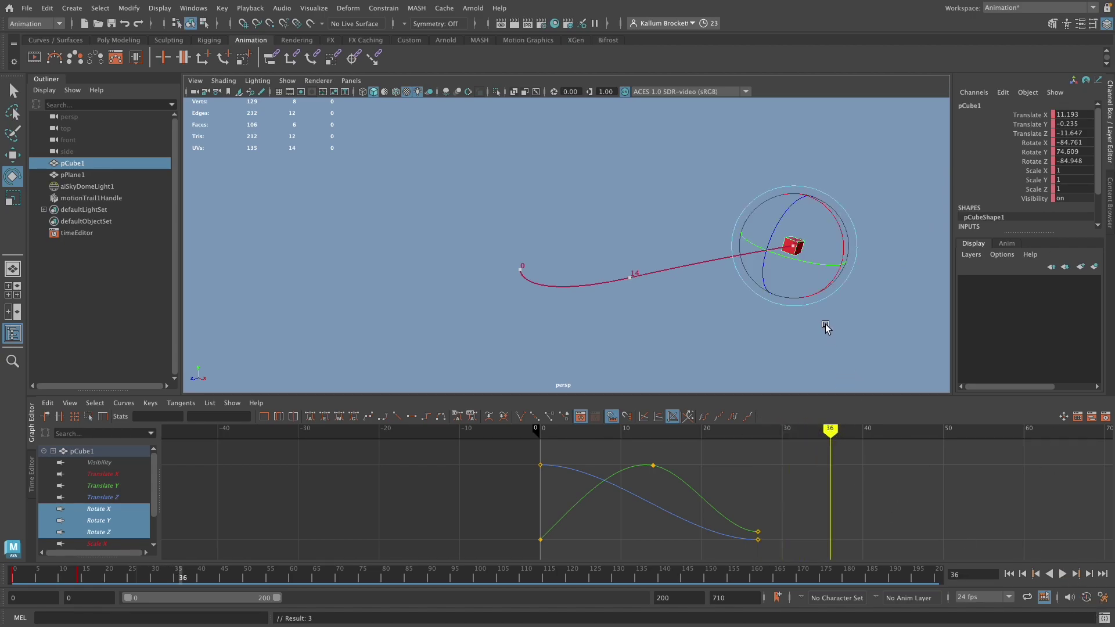
pyautogui.press('w')
pyautogui.moveTo(816, 246); pyautogui.dragTo(800, 246, button='middle')
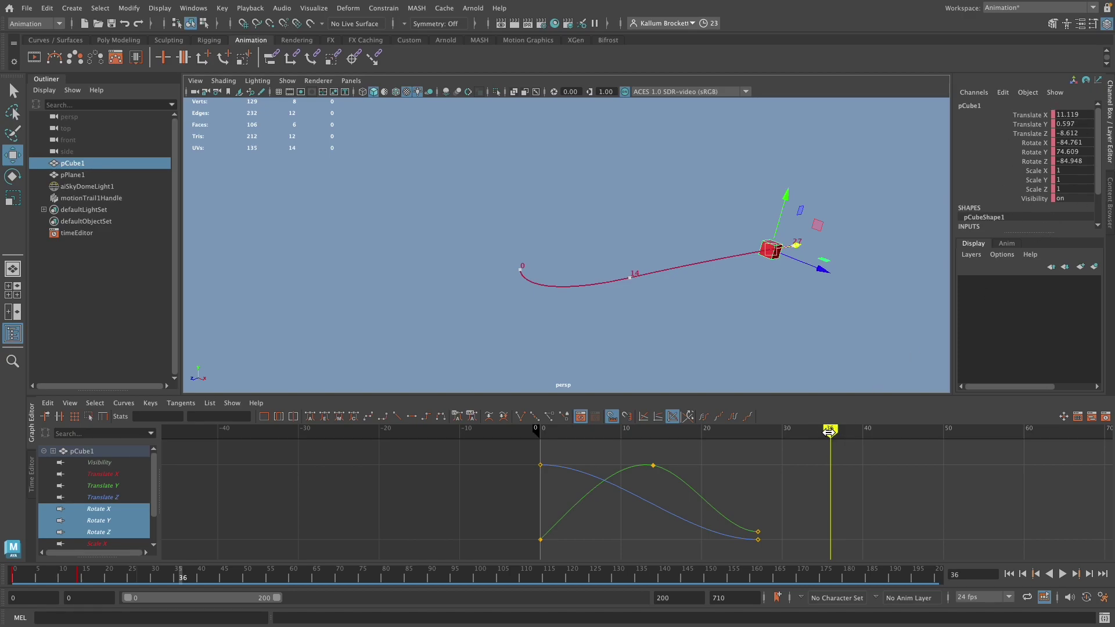
pyautogui.moveTo(831, 430); pyautogui.dragTo(831, 434)
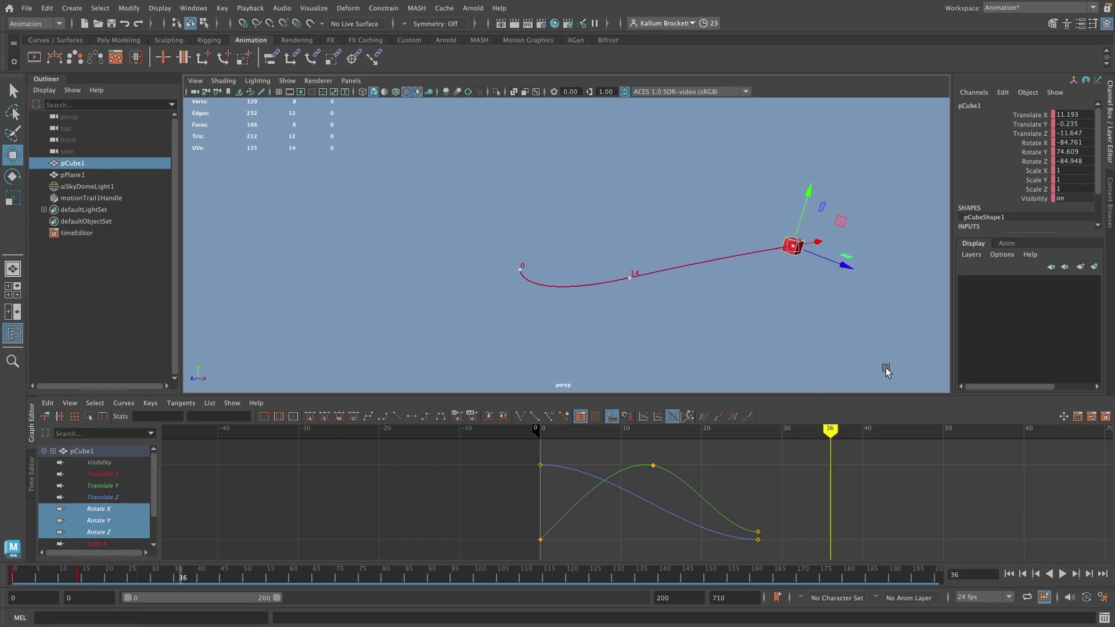
# Nudge the cube, key it at frame 36, preview the ending, and enlarge the 3D view.
pyautogui.moveTo(828, 248)
pyautogui.mouseDown()
pyautogui.moveTo(804, 251)
pyautogui.moveTo(871, 301)
pyautogui.mouseUp()
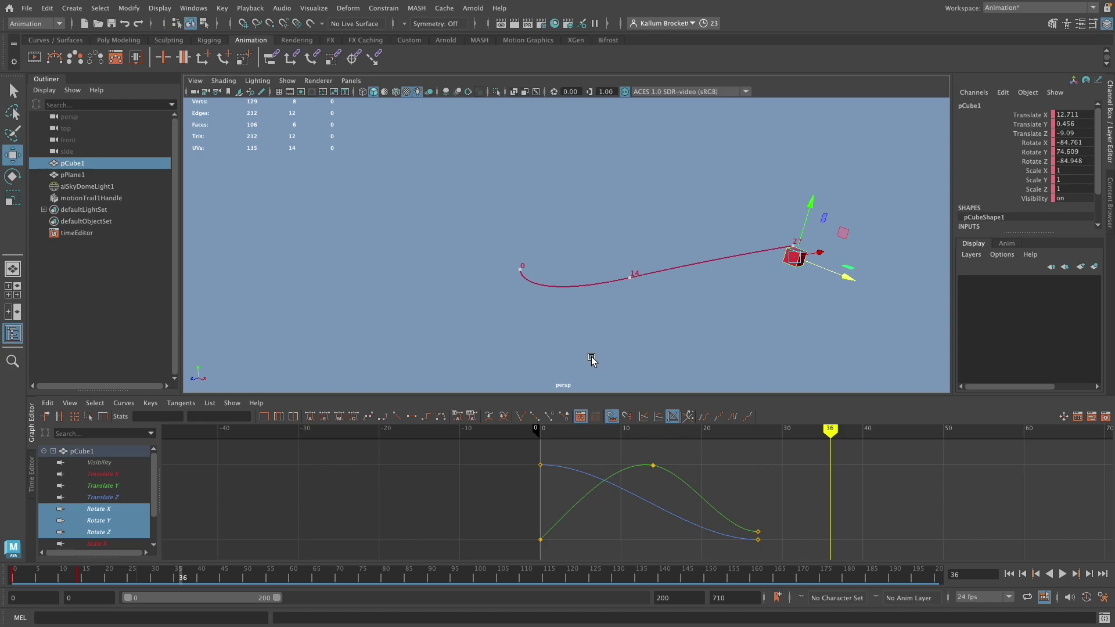
pyautogui.press('s')
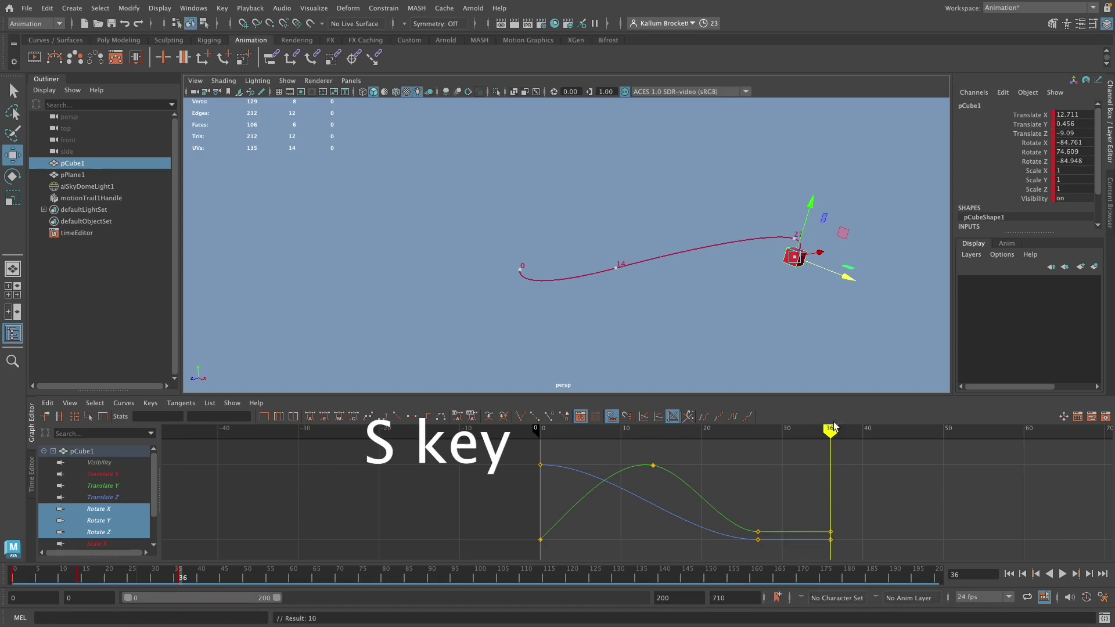
pyautogui.moveTo(833, 427); pyautogui.dragTo(830, 442)
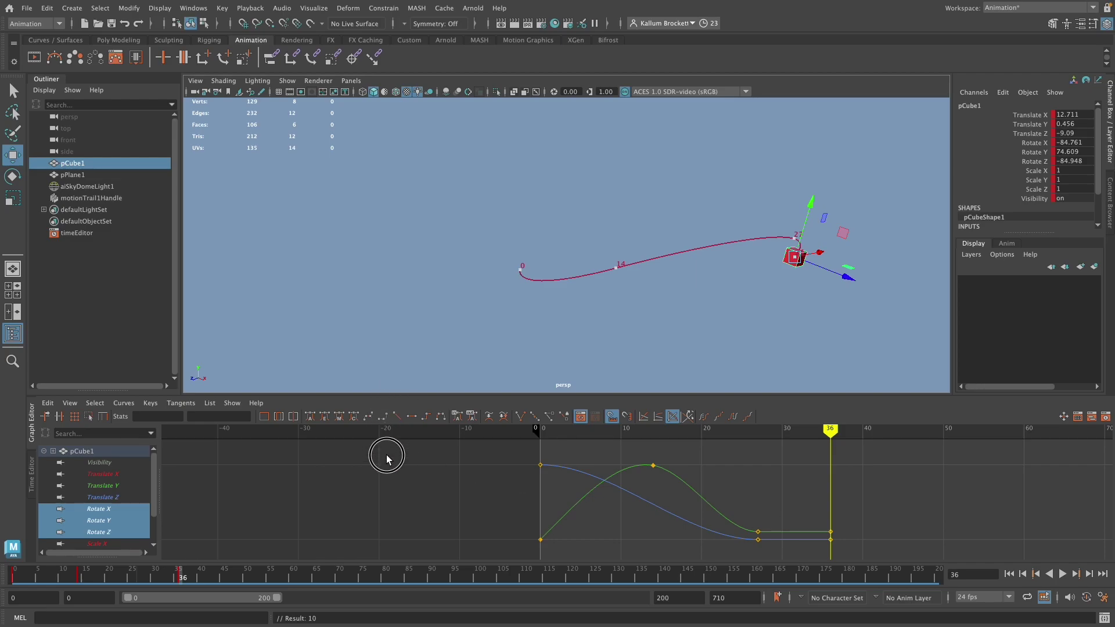
pyautogui.moveTo(312, 396); pyautogui.dragTo(305, 425)
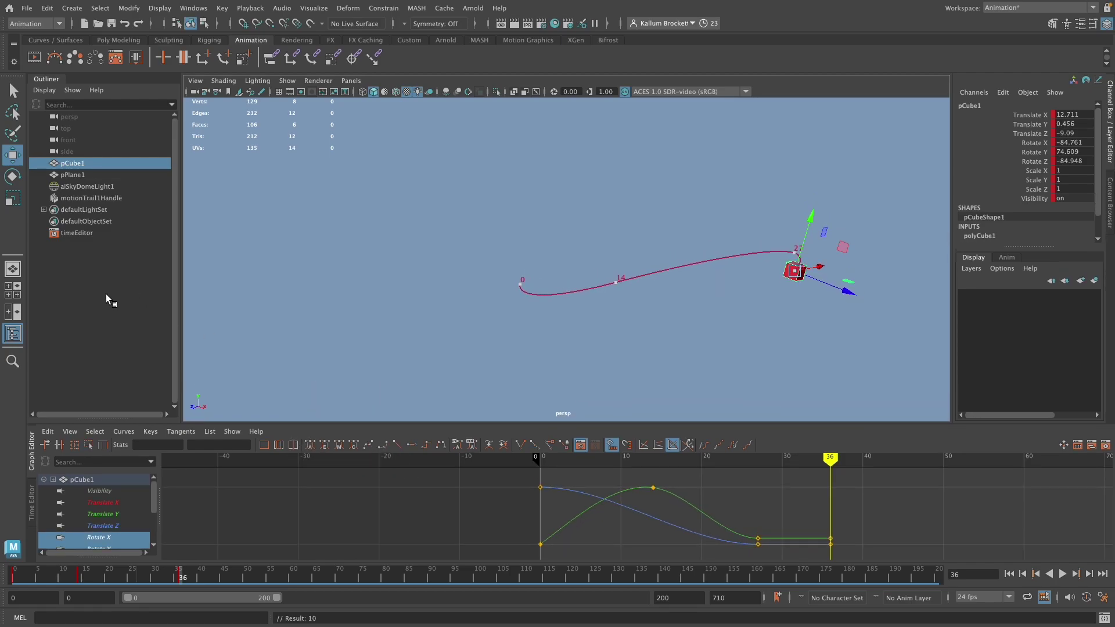